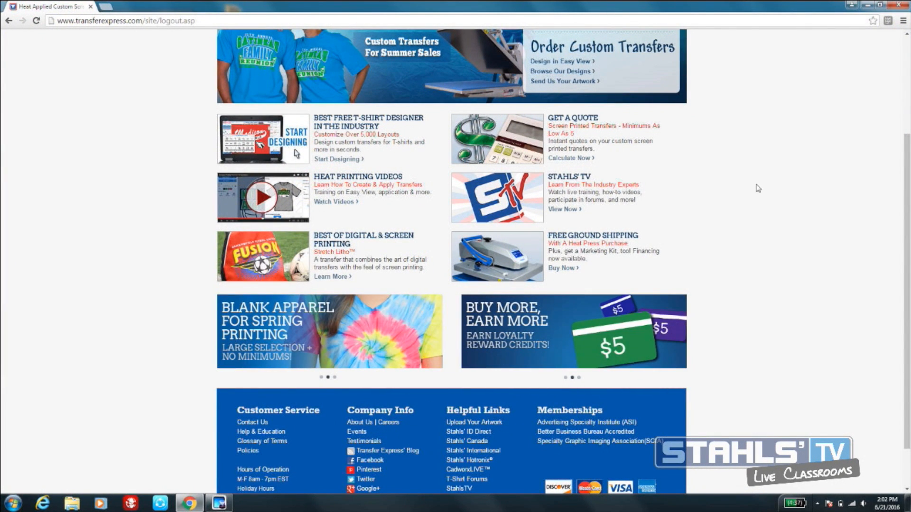
- Log in to the dealer account by entering the dealer ID and the account password
scroll(732, 194, "up", 3)
left_click(601, 62)
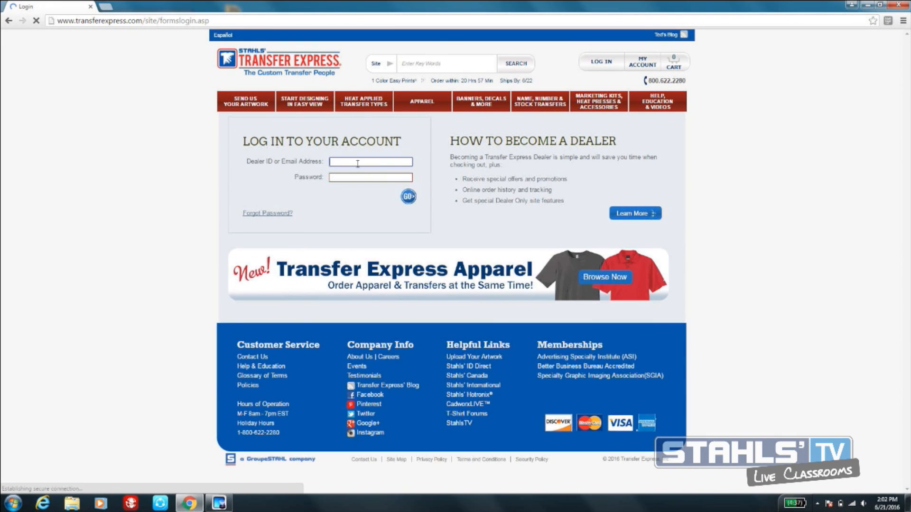
type("dsr")
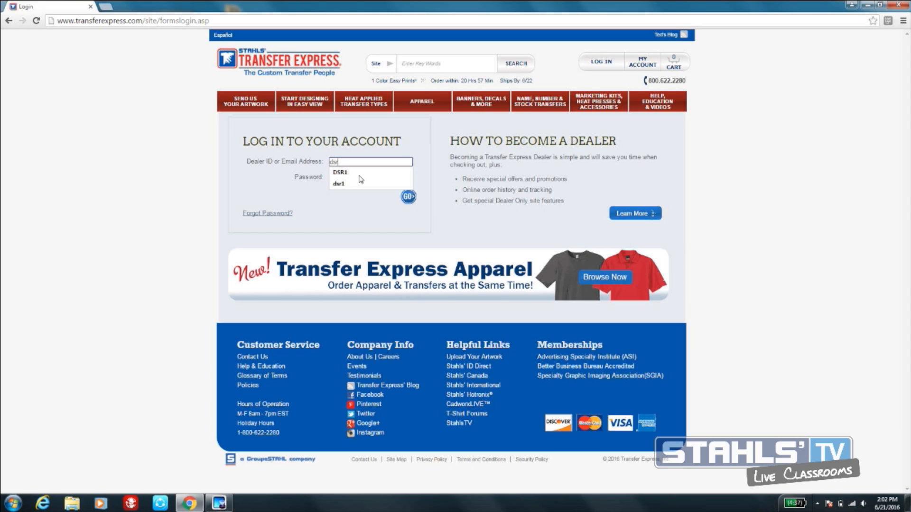
left_click(359, 172)
left_click(359, 177)
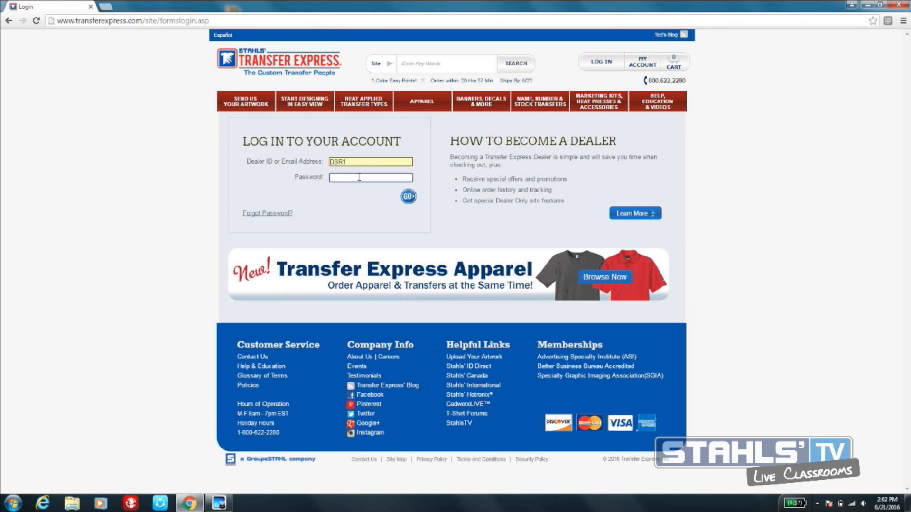
type("******")
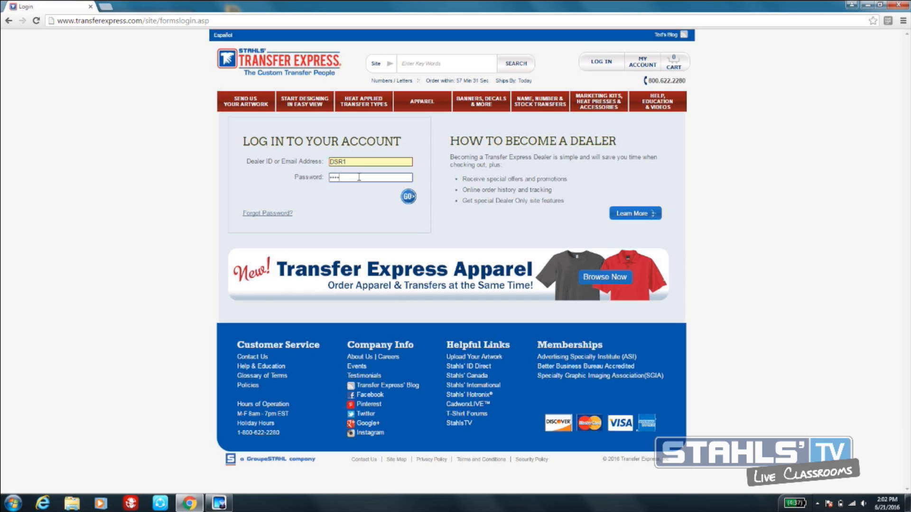
key("Return")
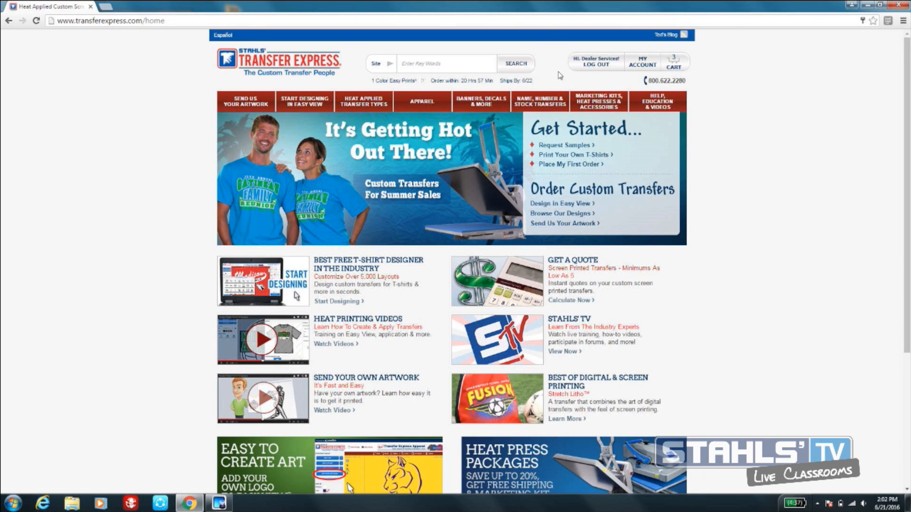
- Start designing in Easy View and choose to begin from the Idea Book layouts
mouse_move(304, 105)
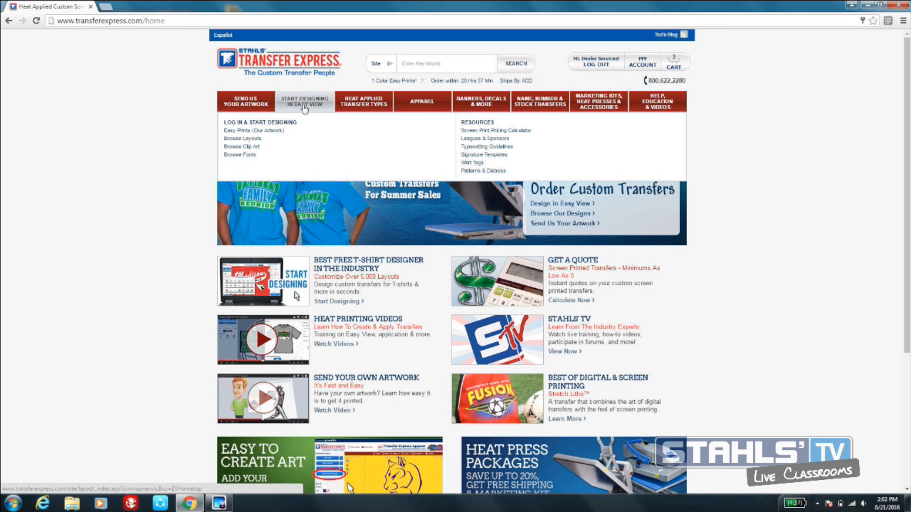
left_click(307, 105)
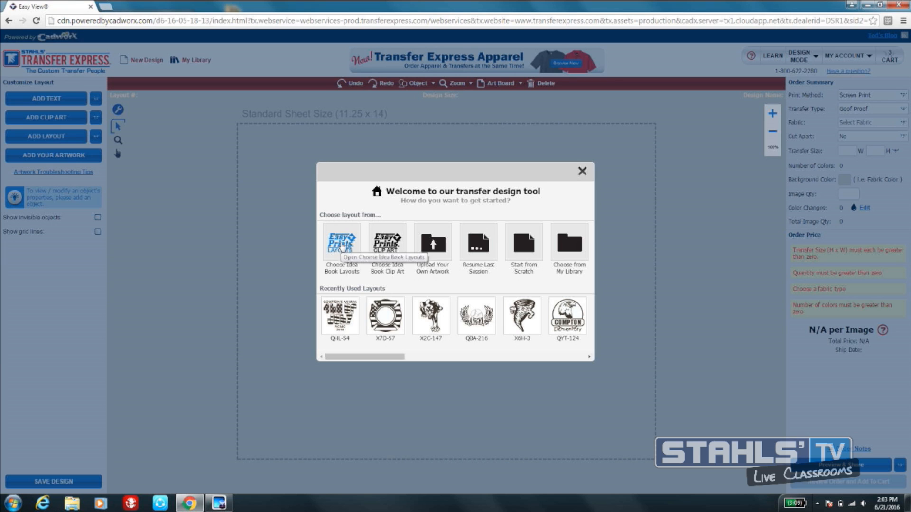
left_click(341, 248)
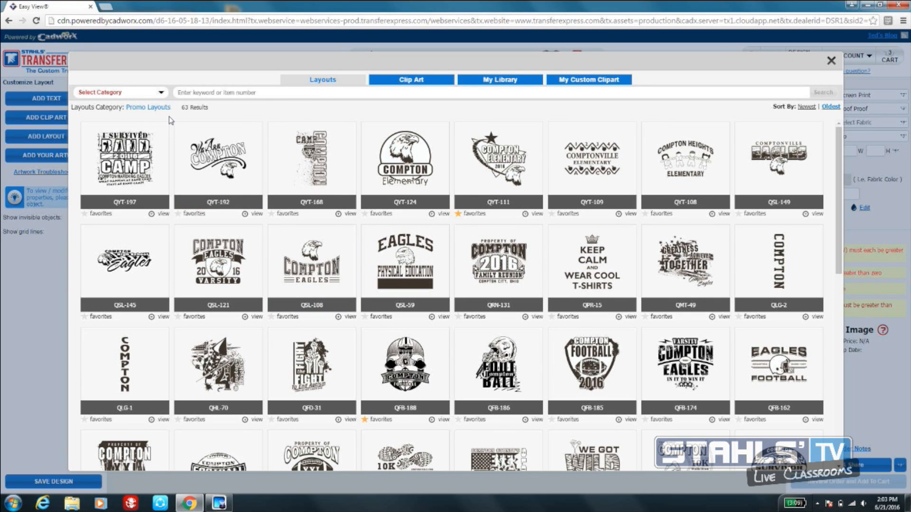
- Browse the Family Reunions layouts under Occasions and load layout QRN-34 into the design
left_click(160, 93)
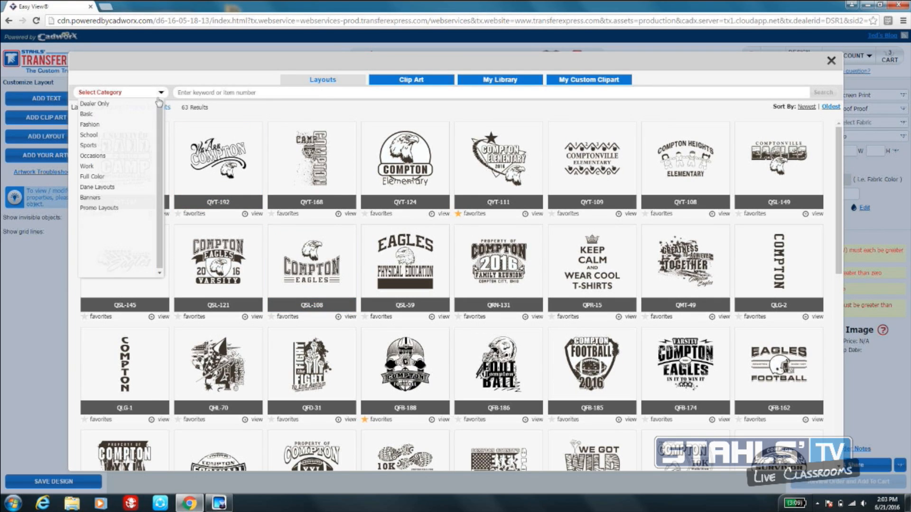
mouse_move(105, 159)
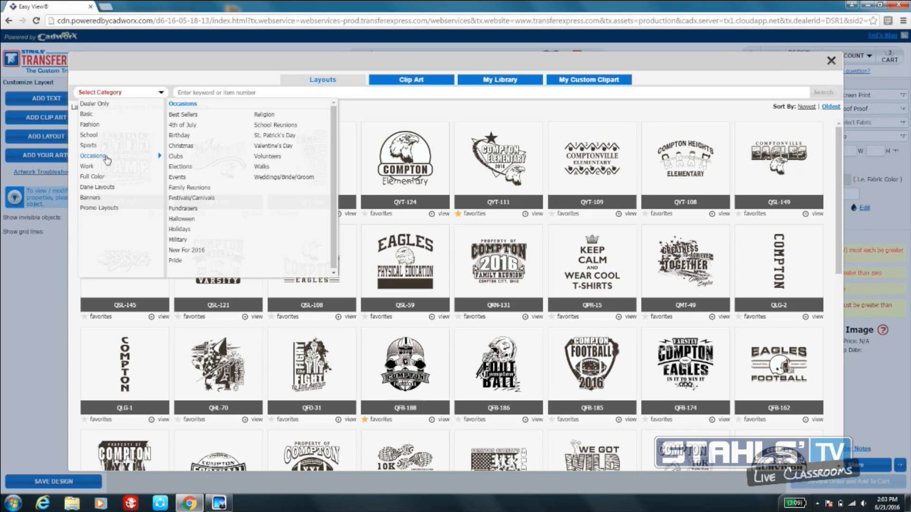
left_click(205, 189)
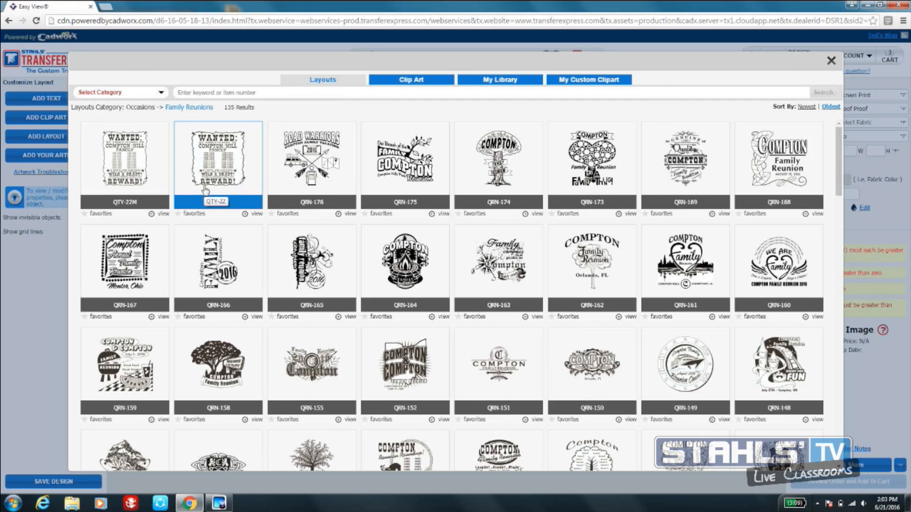
scroll(302, 261, "down", 10)
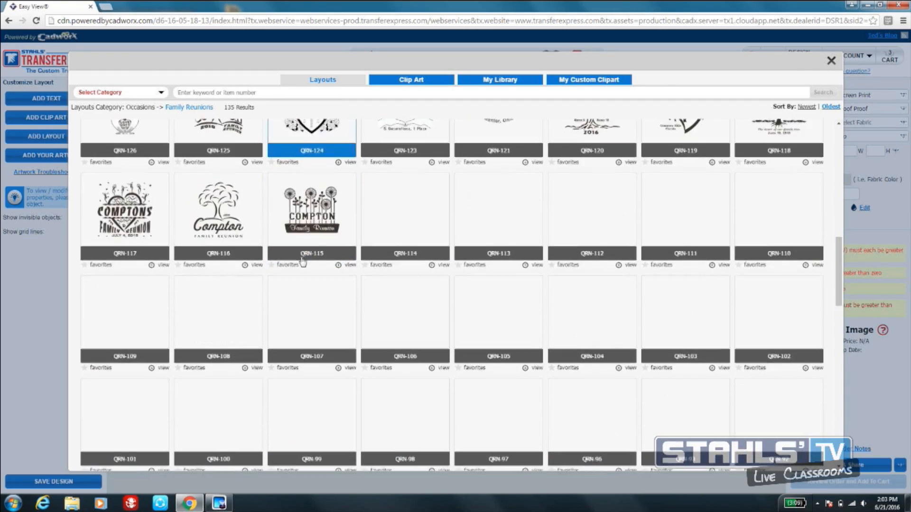
scroll(302, 261, "down", 10)
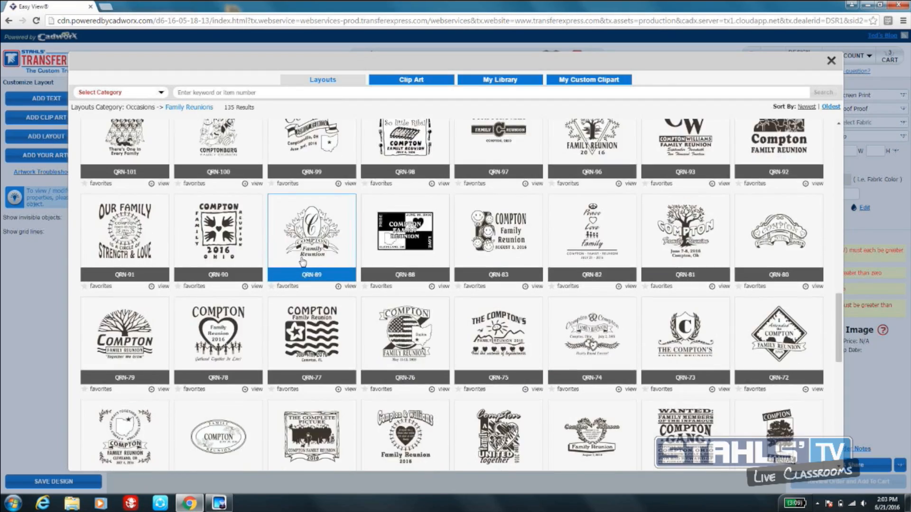
scroll(302, 262, "down", 7)
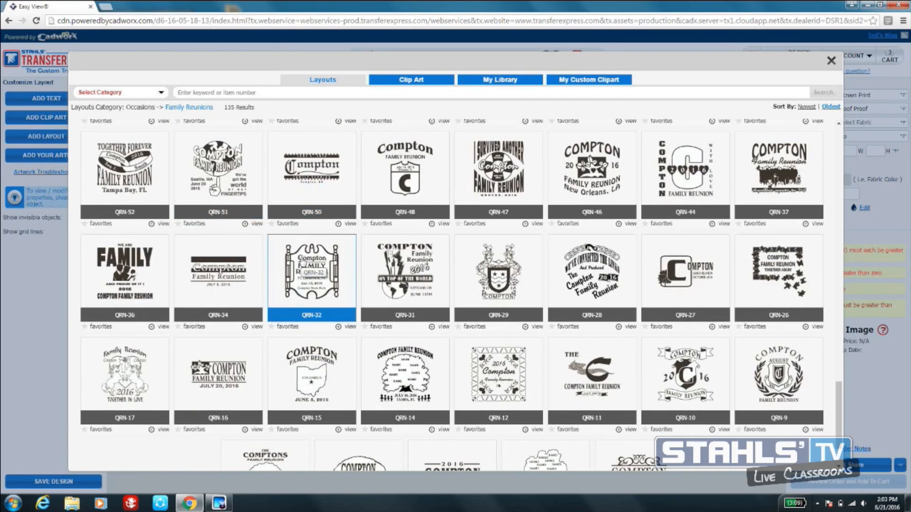
left_click(226, 270)
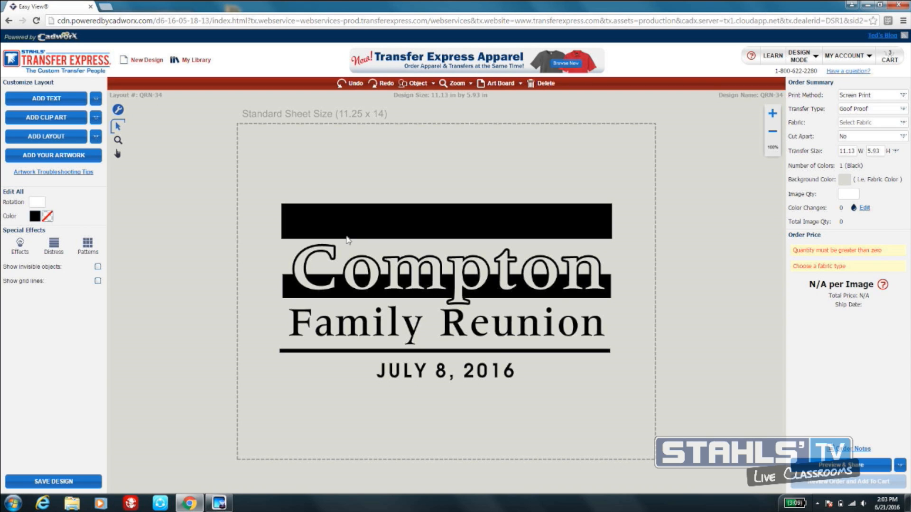
- Replace the layout's large outlined family name with the text WILSON
left_click(328, 255)
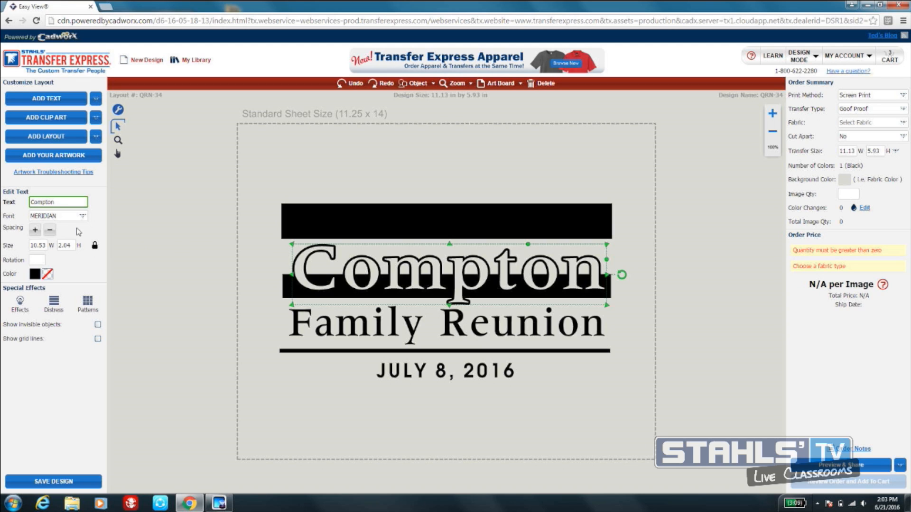
left_click(53, 202)
left_click_drag(54, 203, 10, 199)
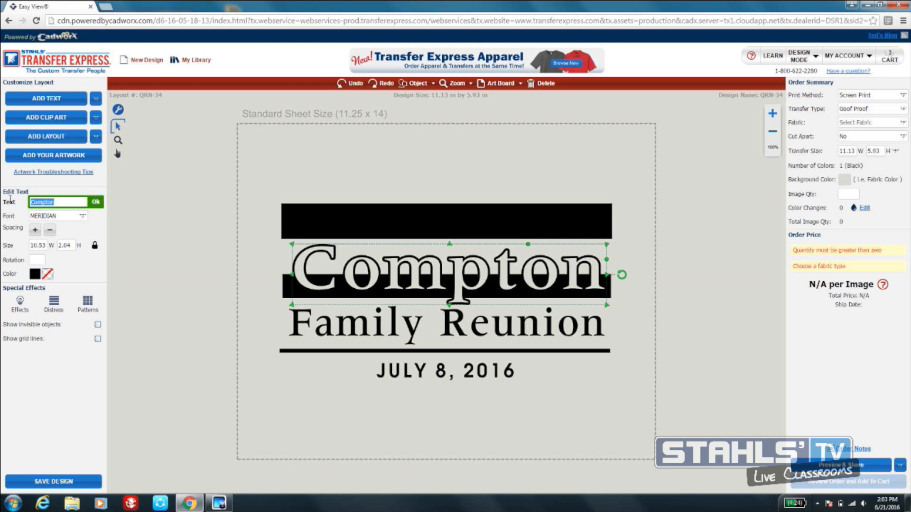
type("WISC")
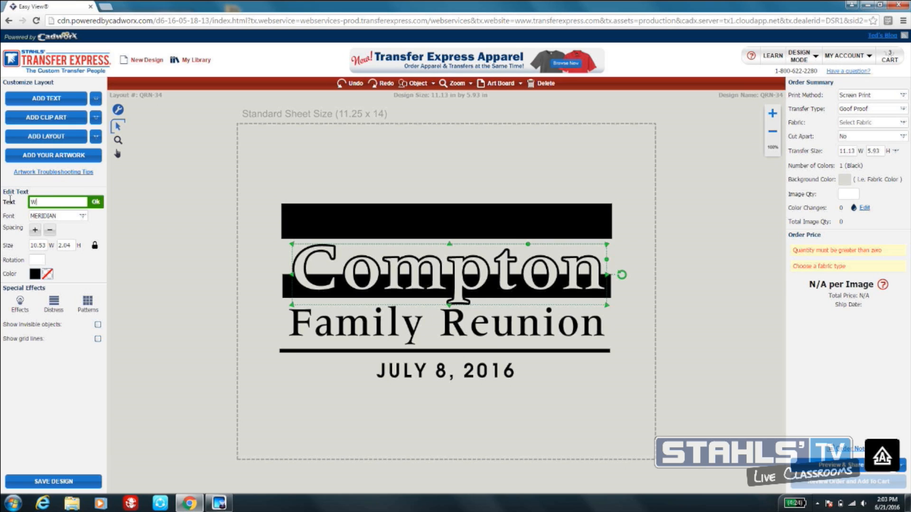
key("BackSpace")
type("ON")
key("BackSpace")
key("BackSpace")
key("BackSpace")
key("BackSpace")
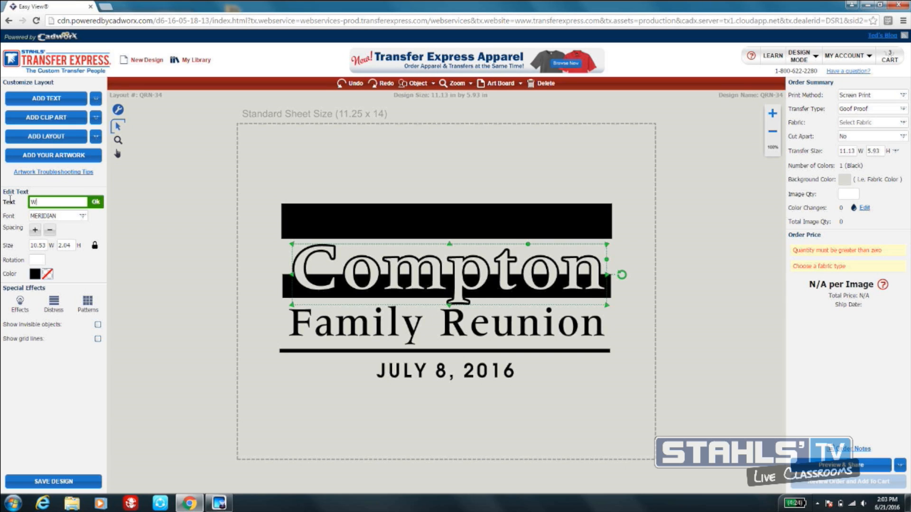
type("ILSON")
left_click(94, 206)
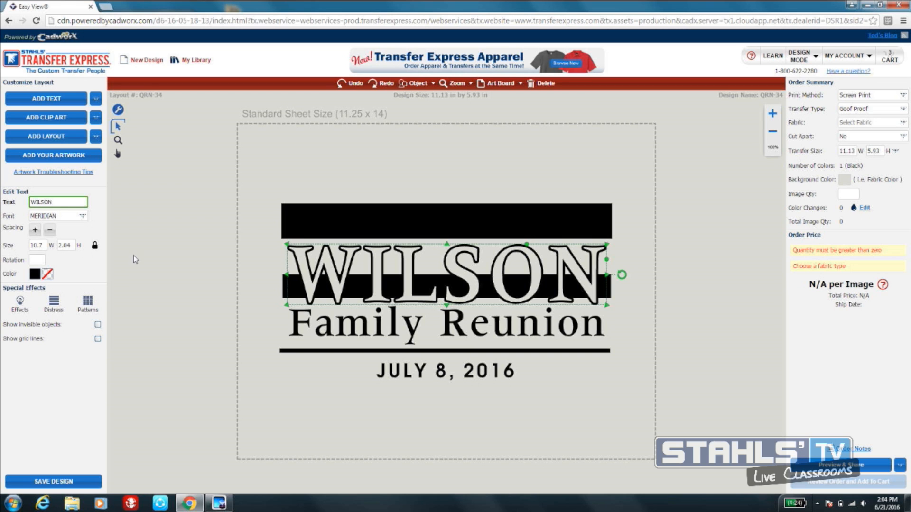
- Change the font of the WILSON text to BASSOON (UPPER CASE)
left_click(83, 217)
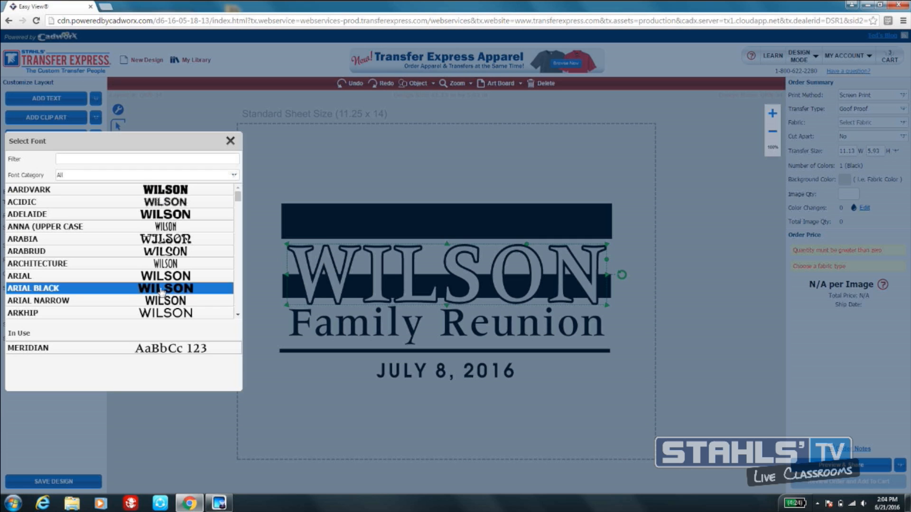
scroll(238, 314, "down", 4)
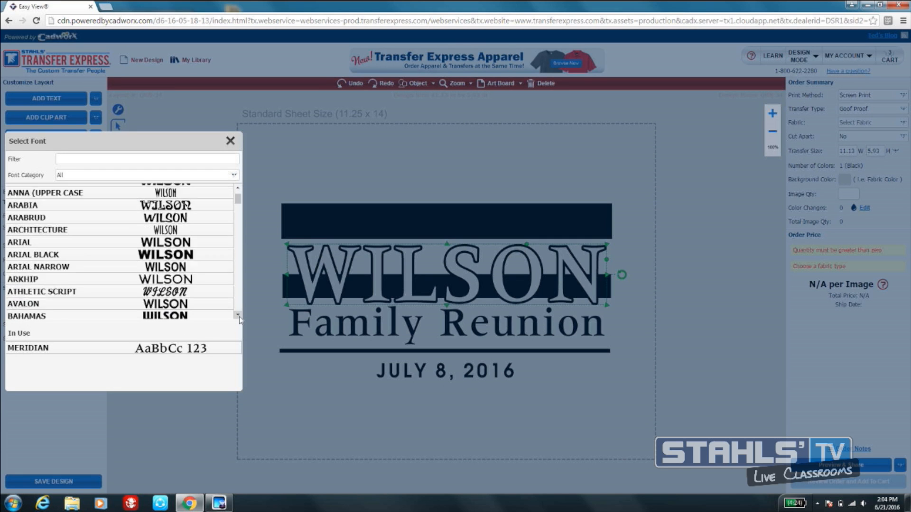
scroll(237, 314, "down", 1)
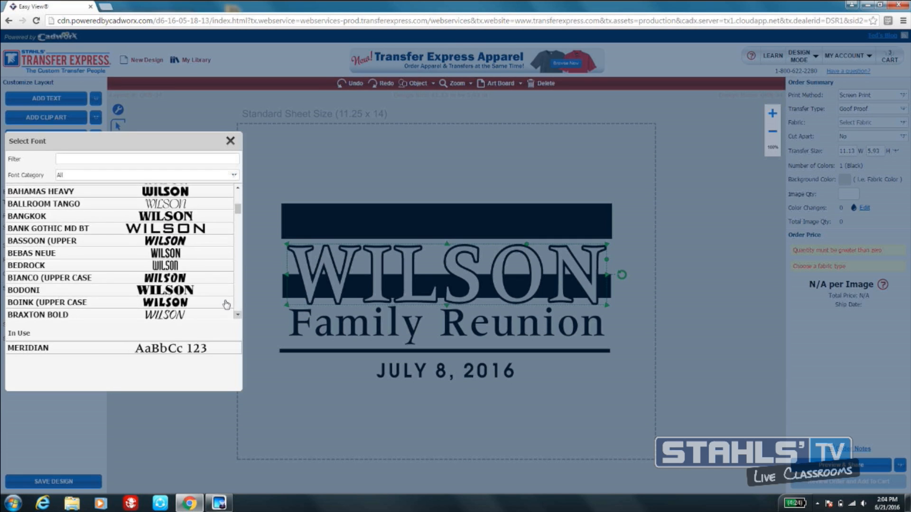
left_click(180, 249)
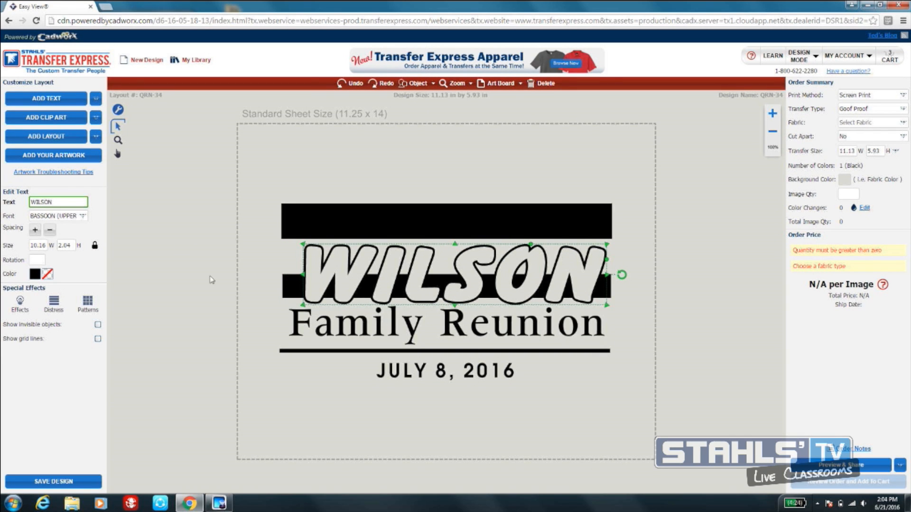
- Change the date line at the bottom of the design to AUGUST 8, 2016
left_click(405, 373)
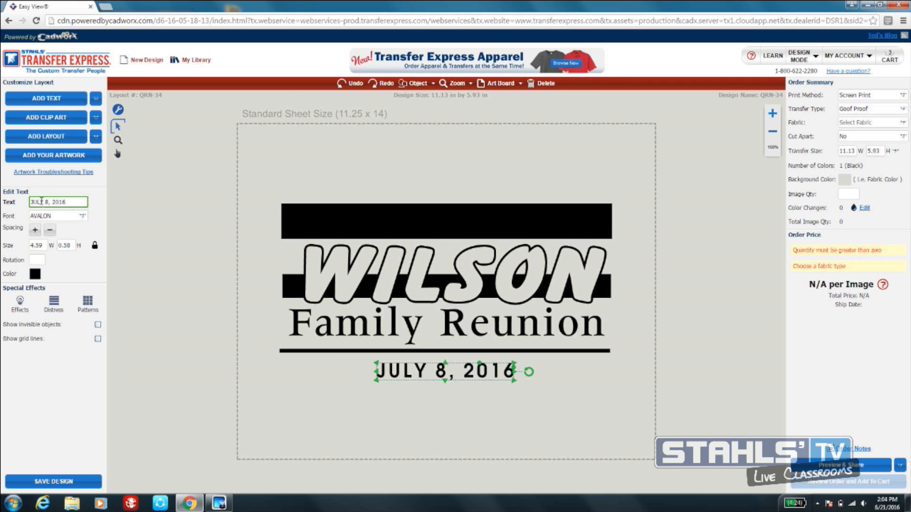
left_click_drag(43, 202, 25, 203)
type("AUGUST")
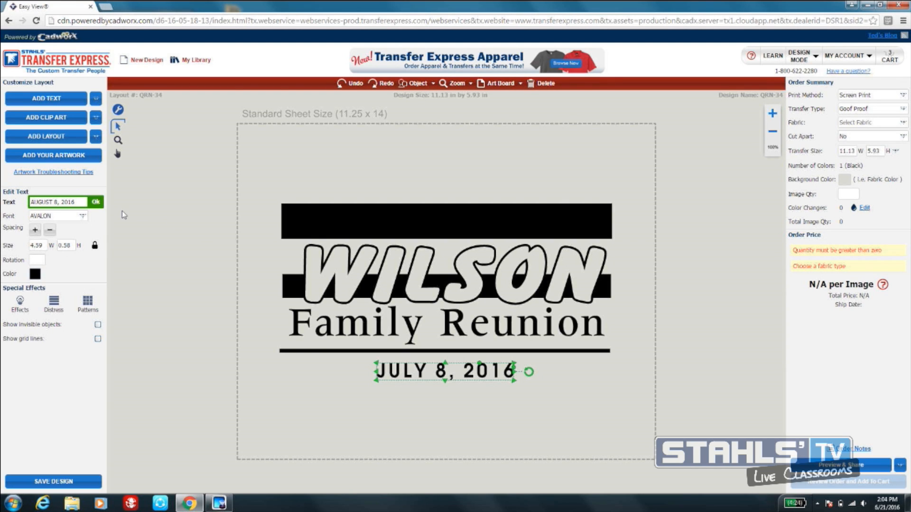
left_click(96, 203)
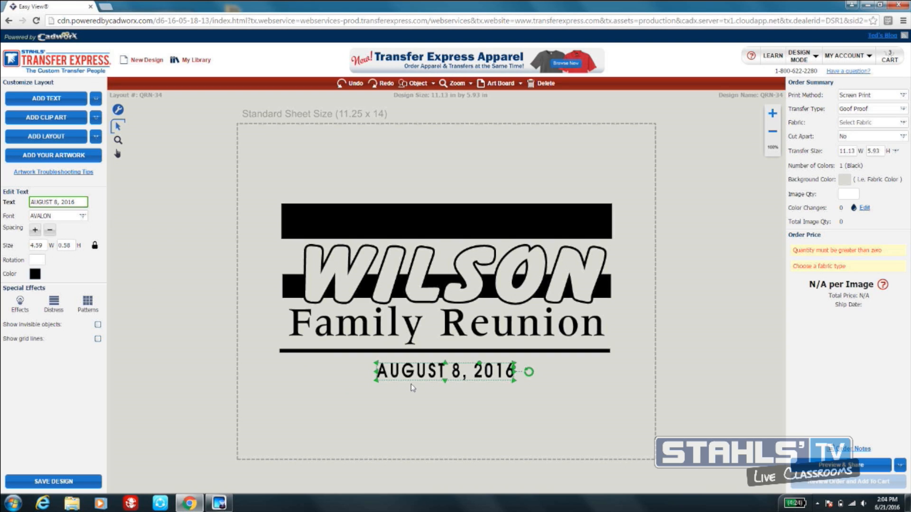
- Set the width of the date line to 6
left_click(44, 245)
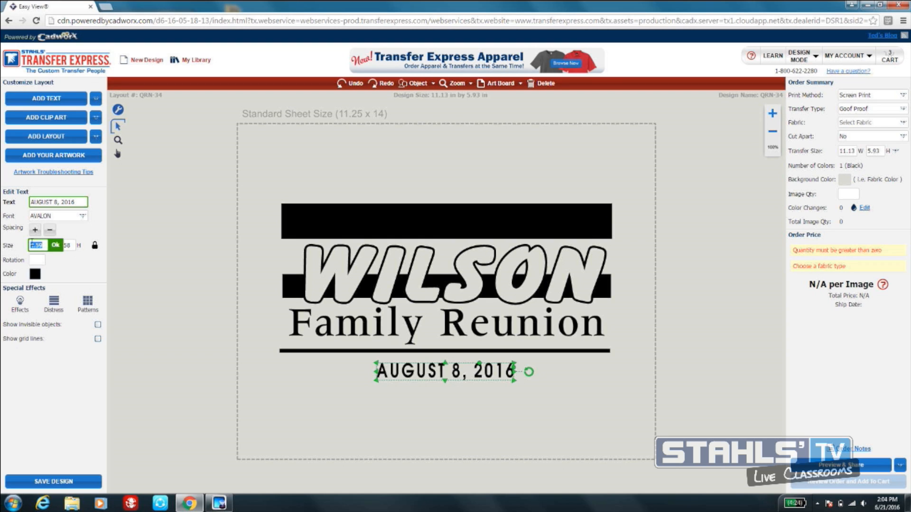
type("6")
key("Return")
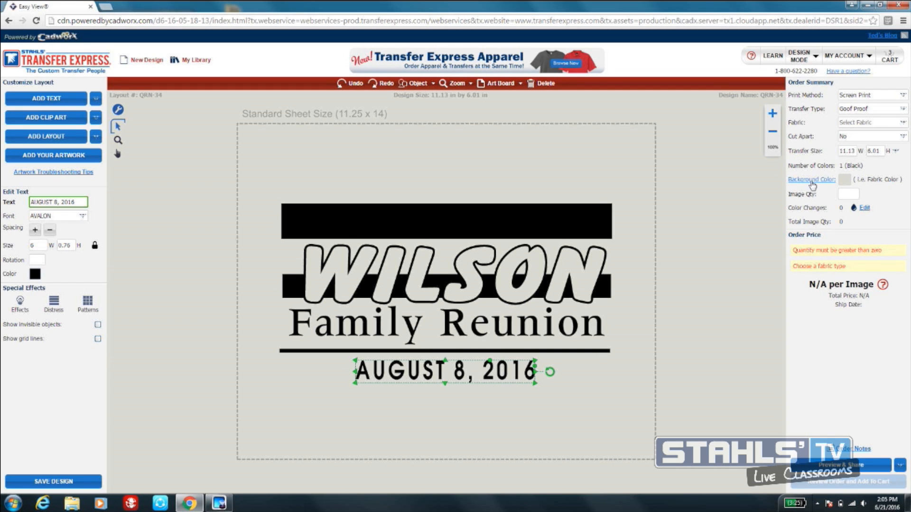
- Set the background color to the darkest swatch in the tans and recolor the whole design from black to Royal
left_click(844, 180)
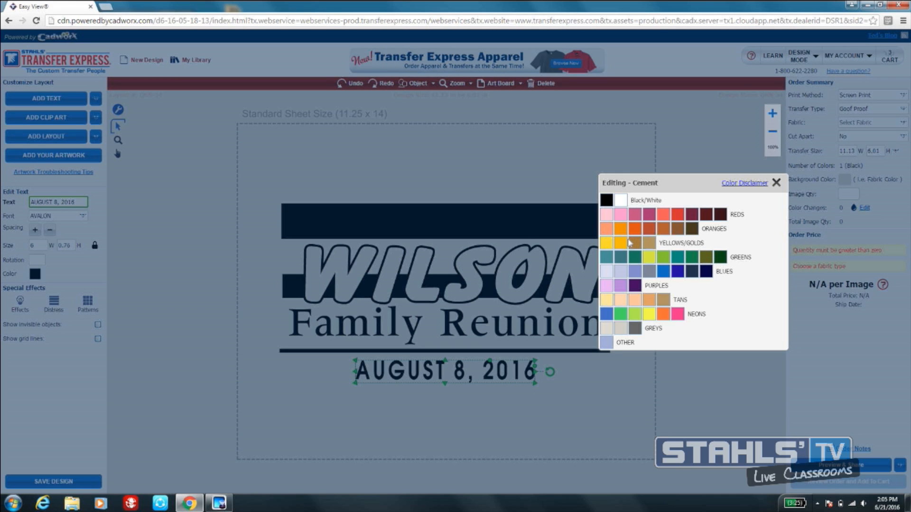
left_click(663, 300)
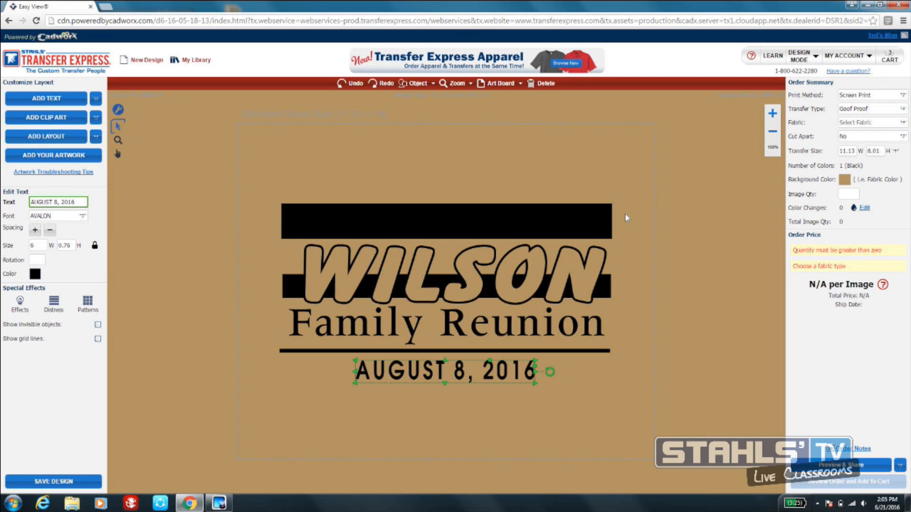
left_click_drag(212, 164, 659, 420)
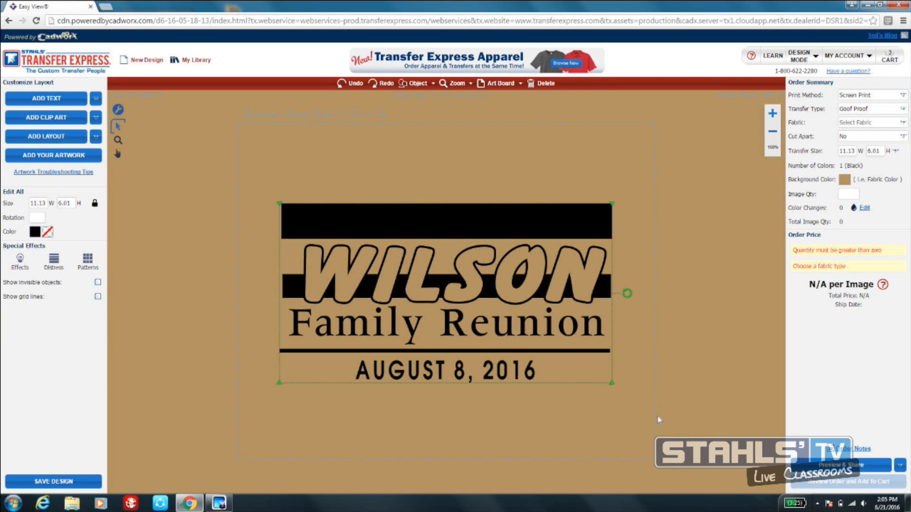
left_click(35, 232)
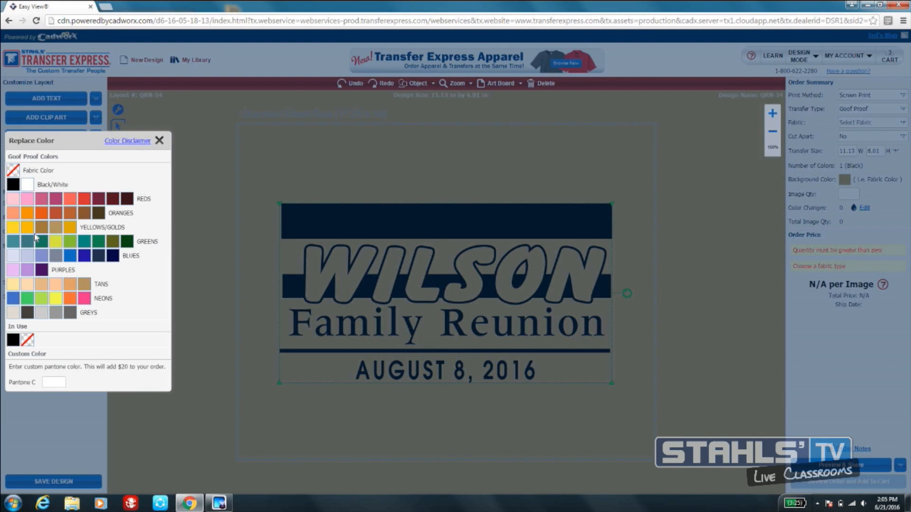
left_click(84, 256)
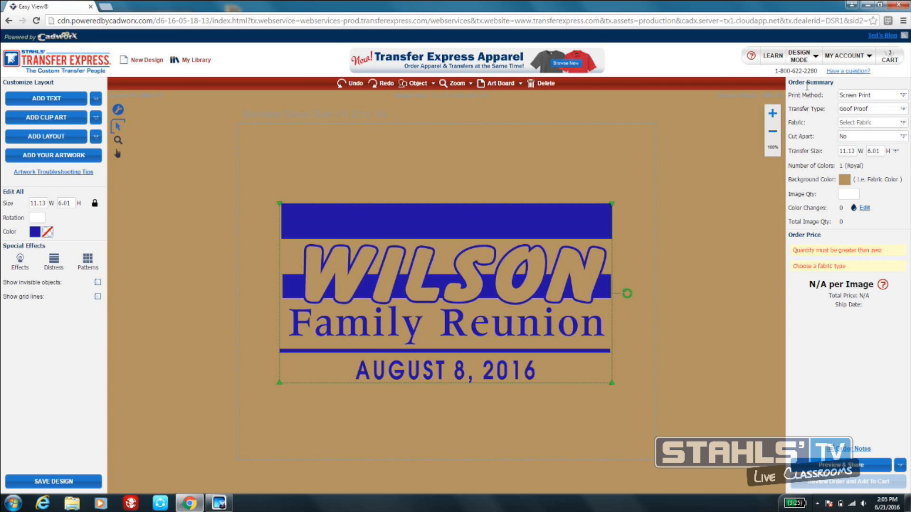
- Keep Screen Print as the print method and Goof Proof as the transfer type, and set the fabric to 100% Cotton
left_click(864, 99)
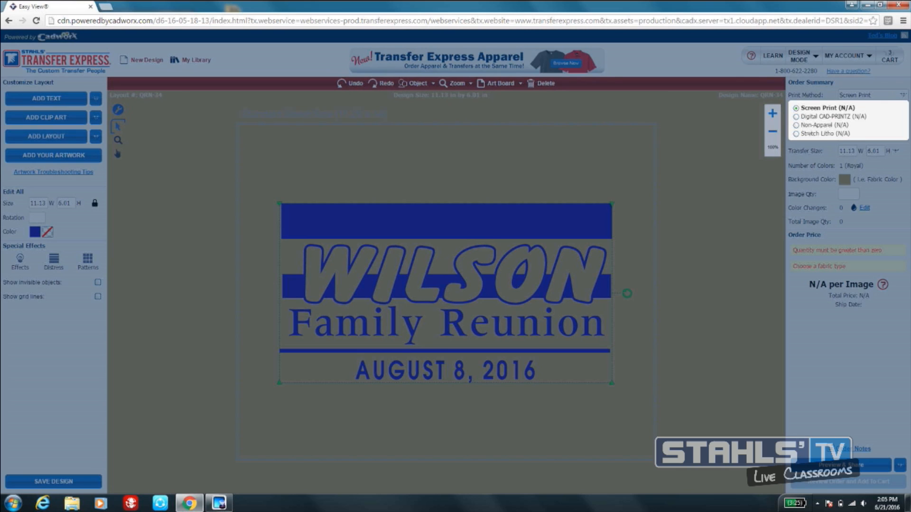
left_click(876, 108)
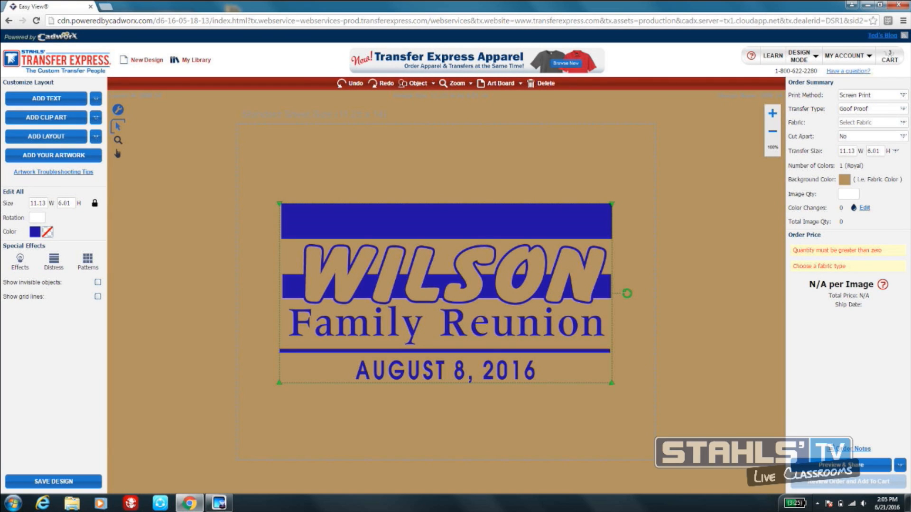
left_click(873, 109)
left_click(833, 139)
left_click(882, 122)
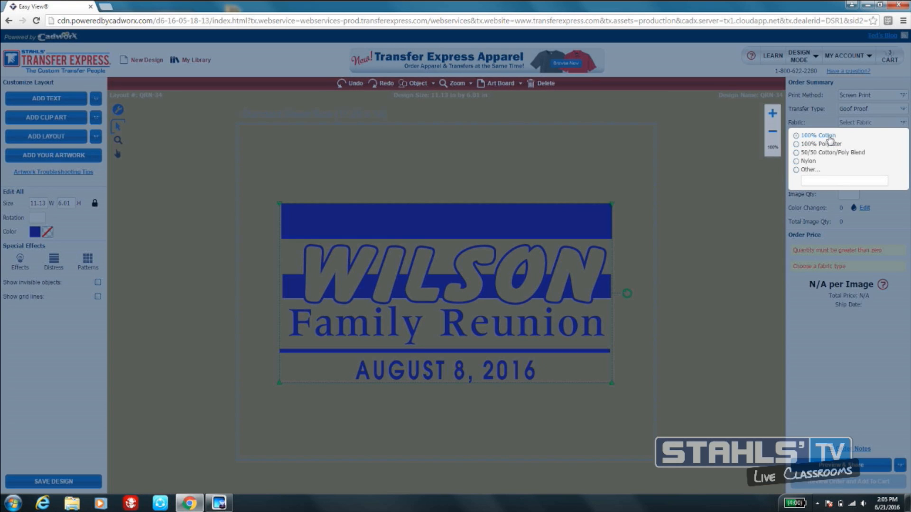
left_click(798, 136)
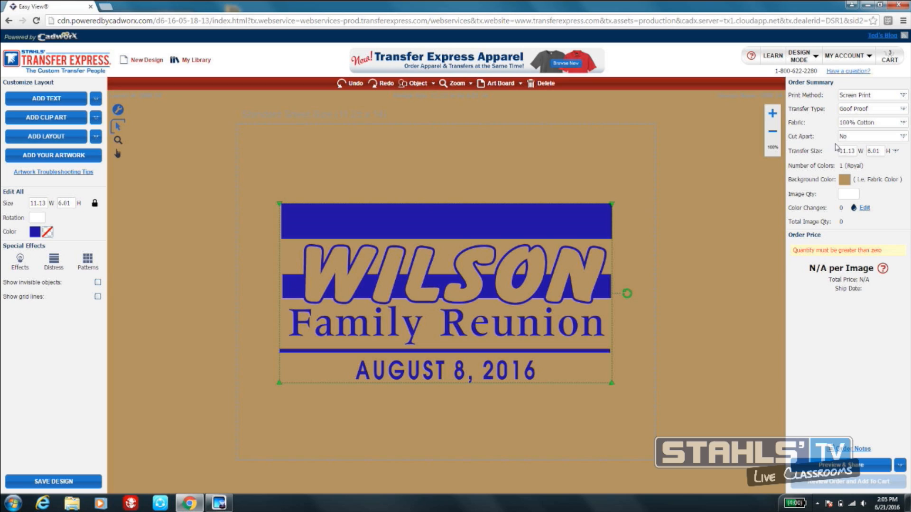
- Set the order's image quantity to 50
left_click(848, 195)
type("50")
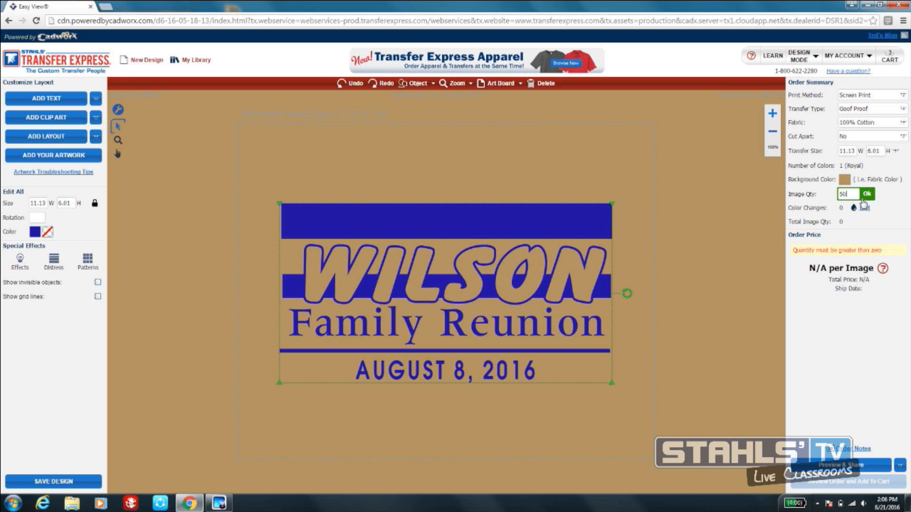
left_click(867, 194)
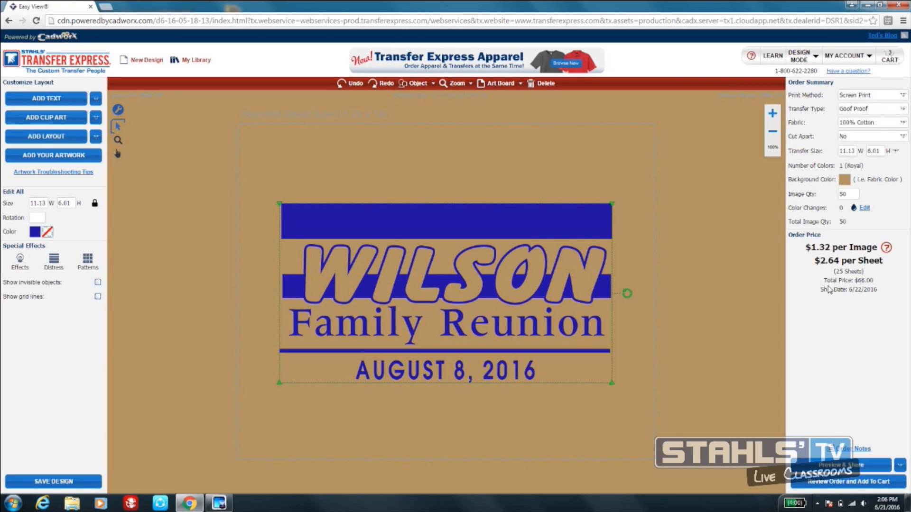
- Review the order, add it to the cart and return to designing
left_click(861, 487)
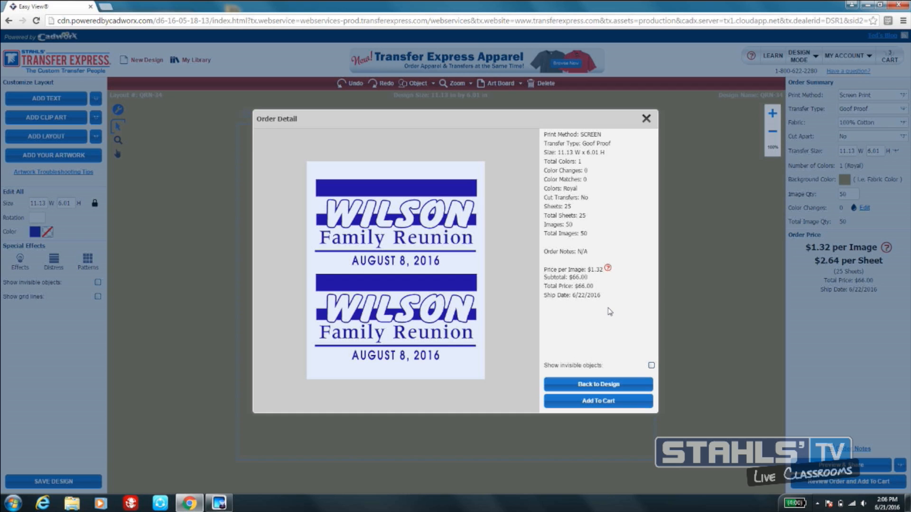
left_click(613, 402)
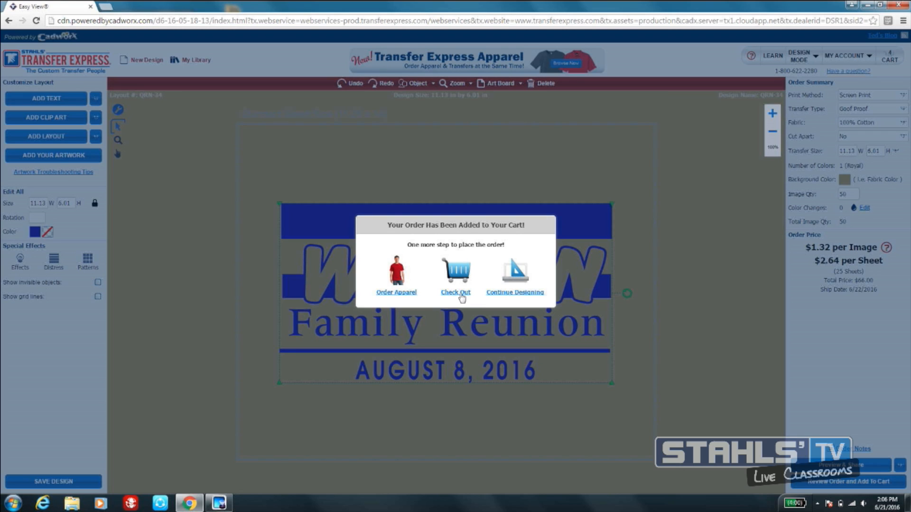
left_click(532, 293)
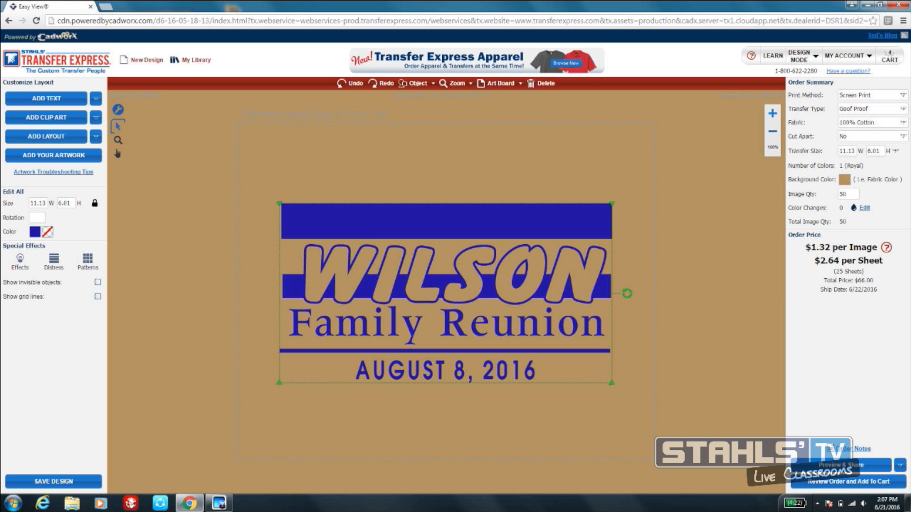
- Try the Elasti Prints and Hot Split transfer types to compare pricing, and return to Goof Proof
left_click(903, 95)
left_click(902, 95)
left_click(903, 109)
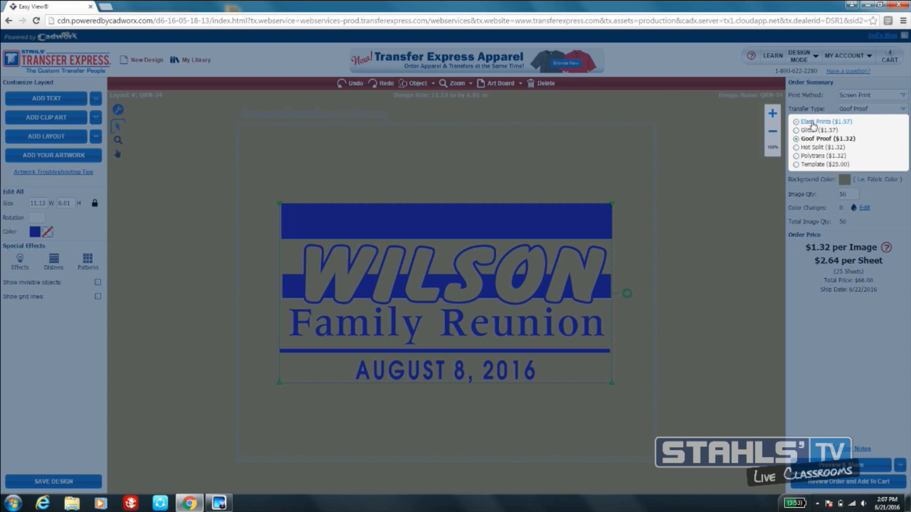
left_click(813, 122)
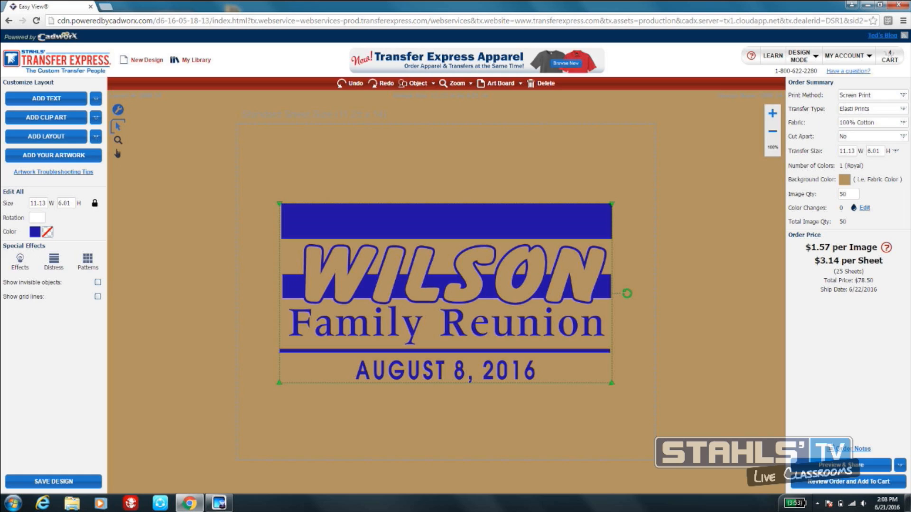
left_click(902, 109)
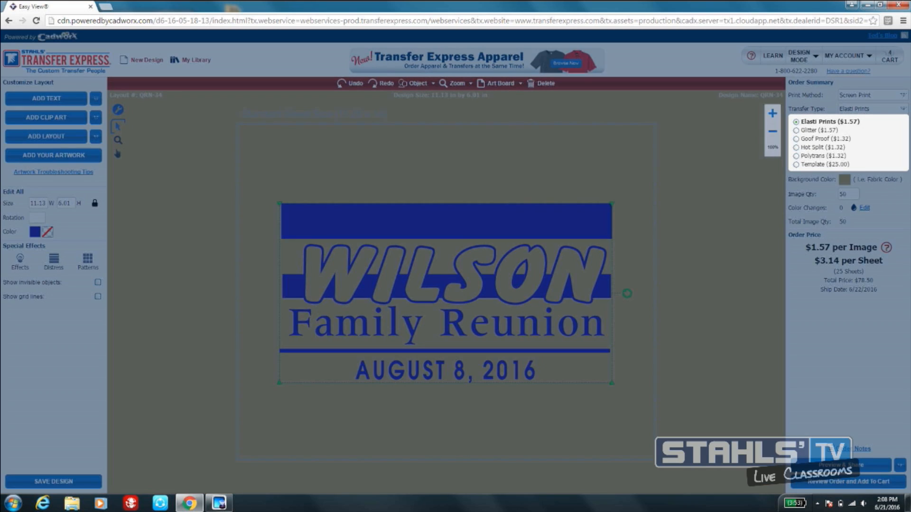
left_click(822, 148)
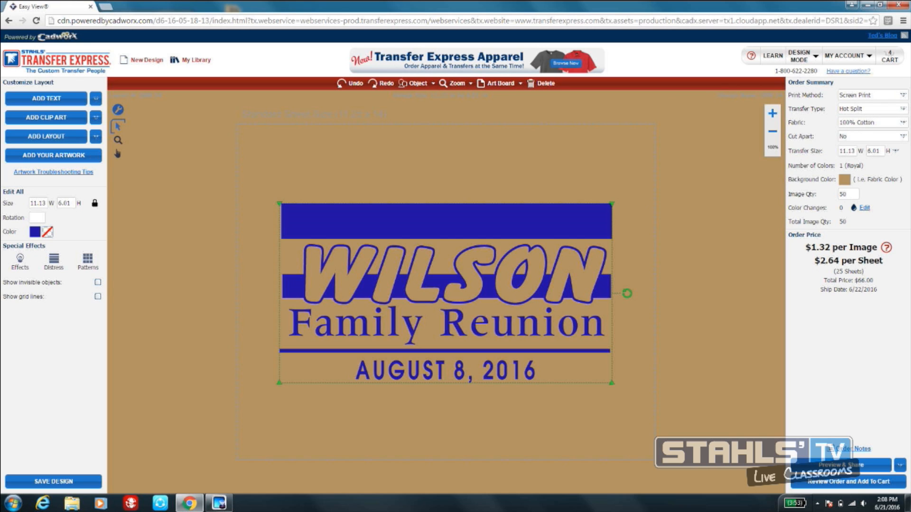
left_click(873, 109)
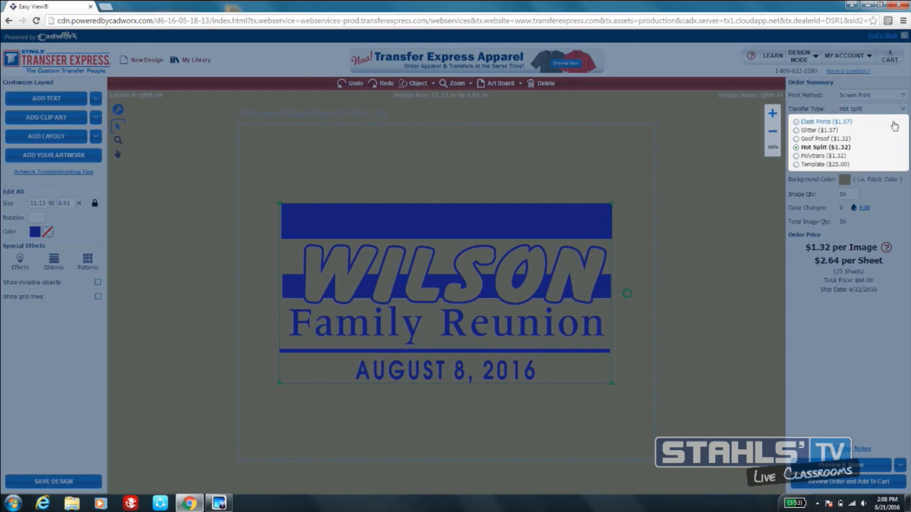
left_click(822, 156)
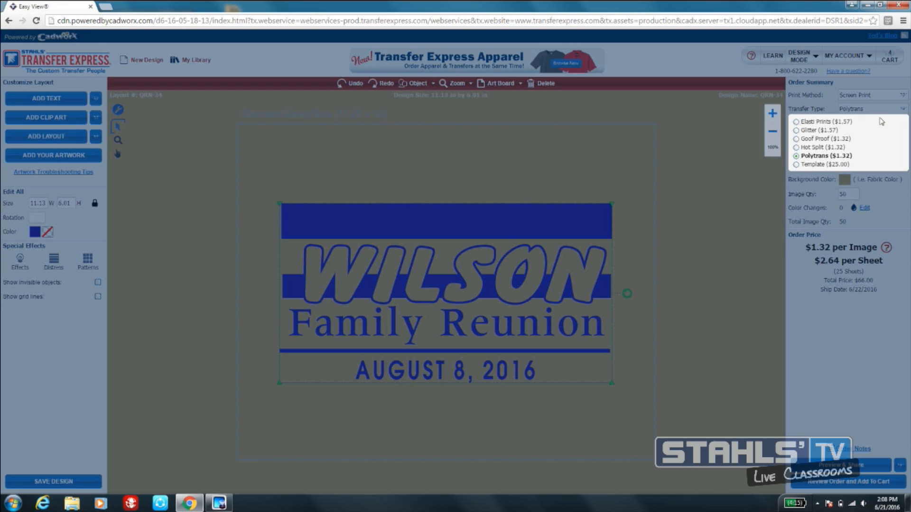
left_click(817, 138)
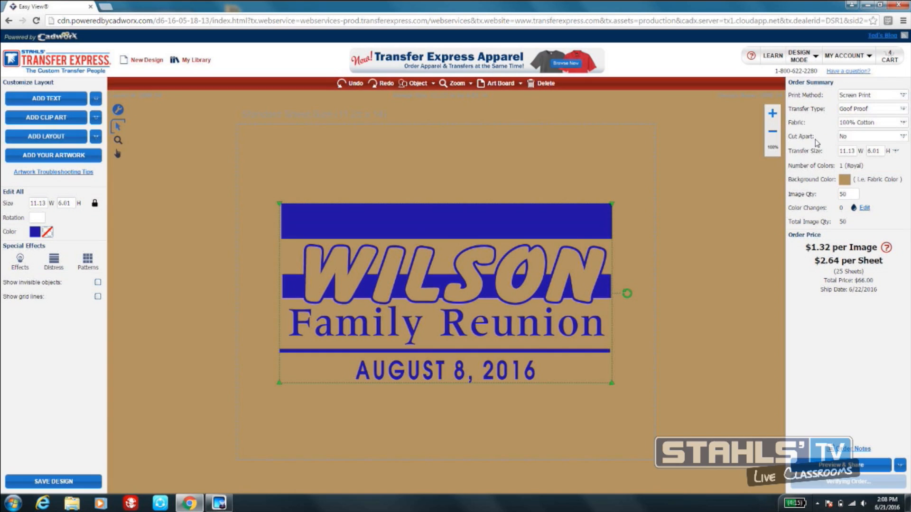
- Change the order's fabric to Nylon
left_click(892, 126)
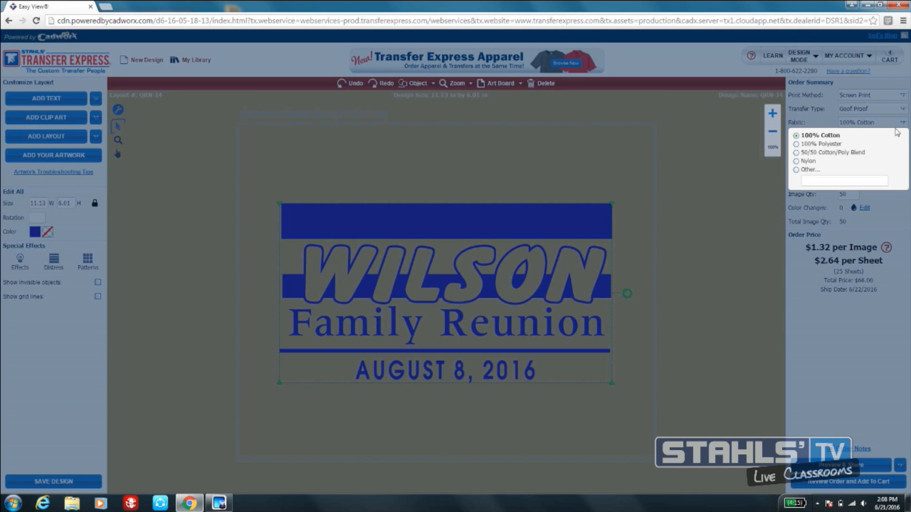
left_click(808, 161)
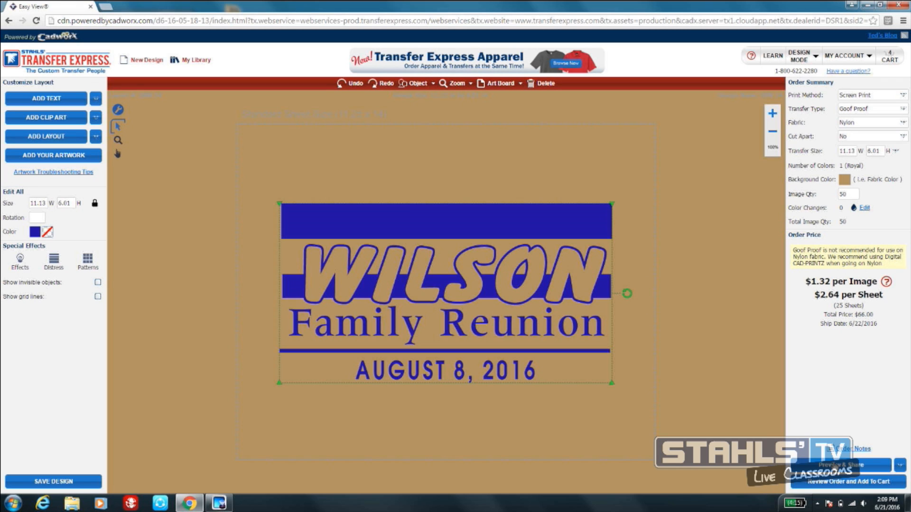
- Preview the design on the Gildan Heavy Cotton T-shirt, style 5000, in the tan color
left_click(837, 465)
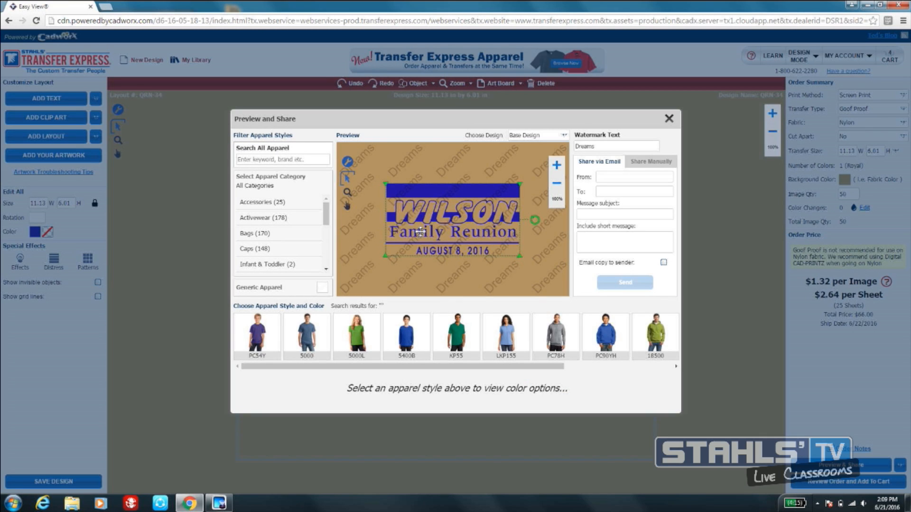
left_click(308, 335)
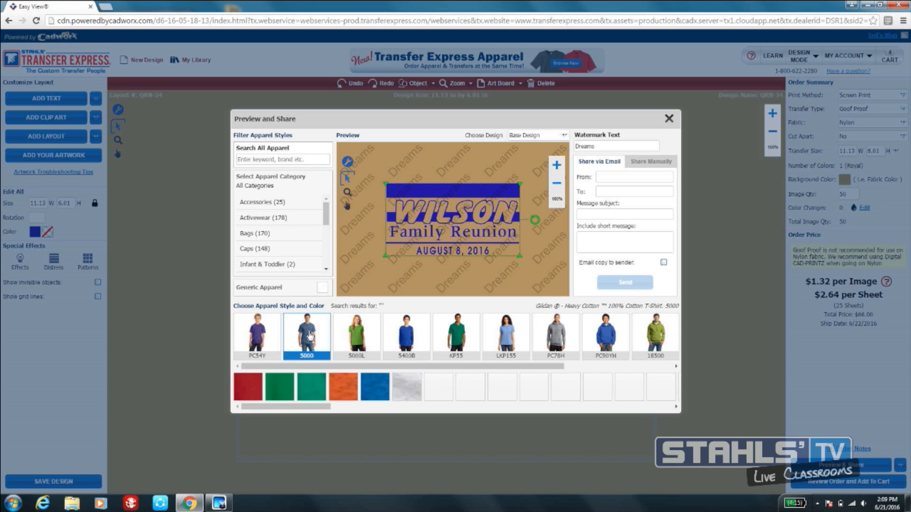
left_click_drag(324, 404, 563, 422)
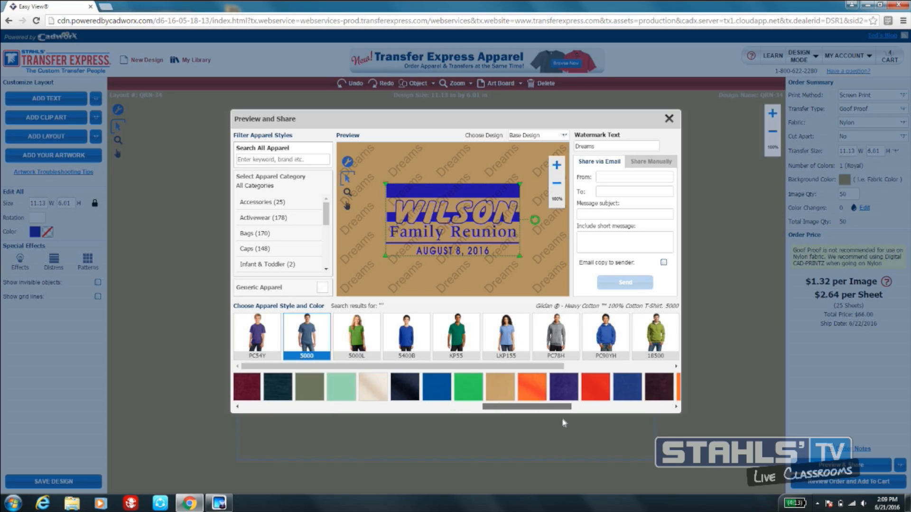
left_click(500, 386)
- Move the design up onto the shirt's chest, shrink it slightly and center it in the preview
left_click(557, 166)
left_click_drag(463, 193, 467, 150)
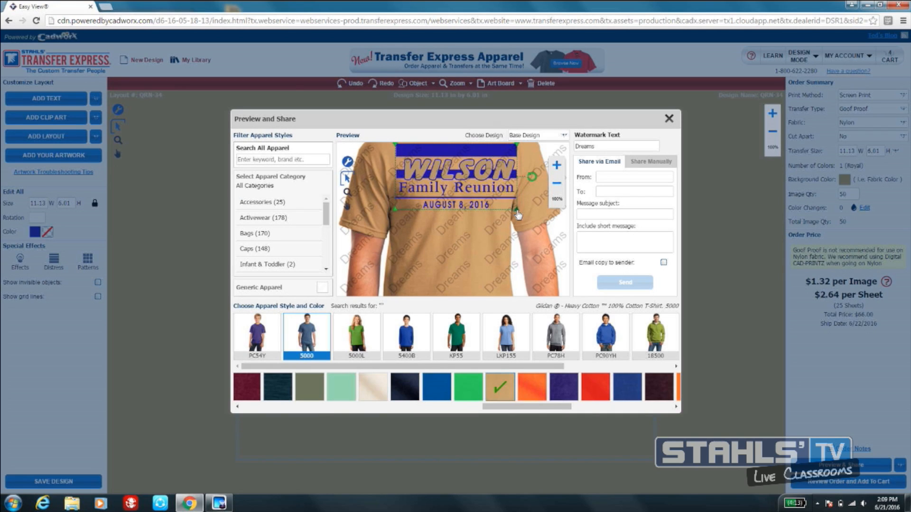
left_click_drag(517, 212, 496, 200)
left_click_drag(449, 172, 460, 173)
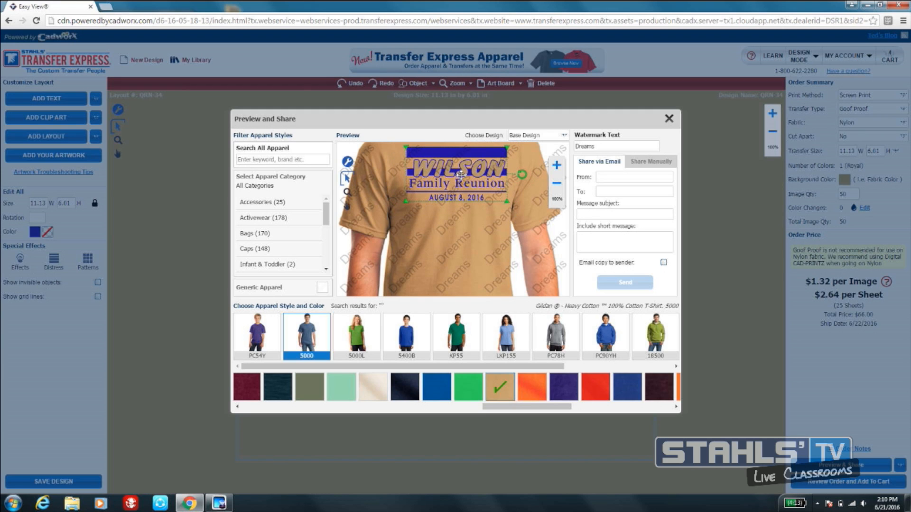
left_click(508, 274)
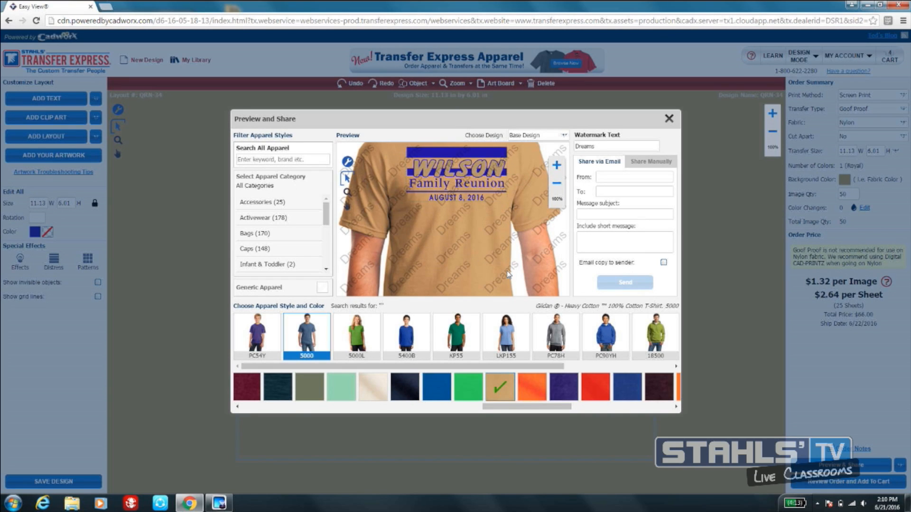
- Change the preview's watermark text to Custom Tees
left_click(601, 148)
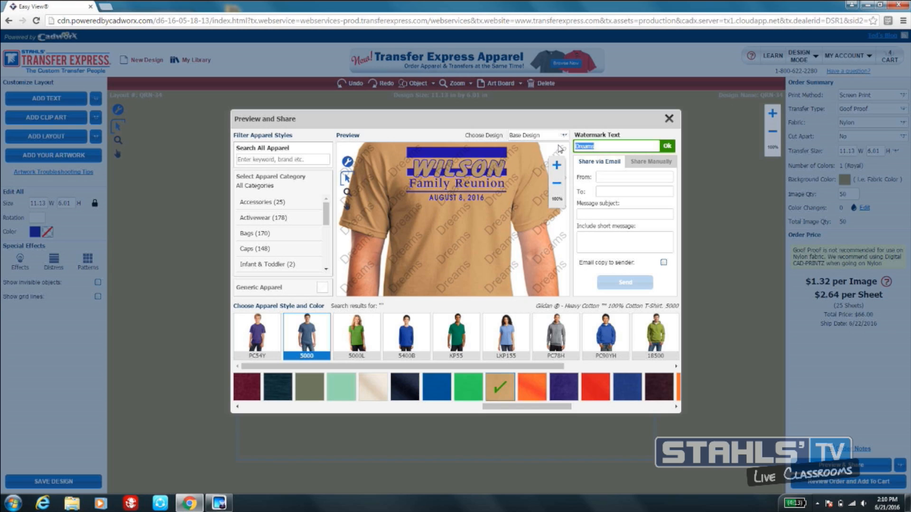
type("cUSTOM tEES")
key("BackSpace")
key("BackSpace")
key("BackSpace")
key("BackSpace")
key("BackSpace")
key("BackSpace")
key("BackSpace")
key("BackSpace")
key("BackSpace")
key("BackSpace")
key("BackSpace")
type("Custom Tees")
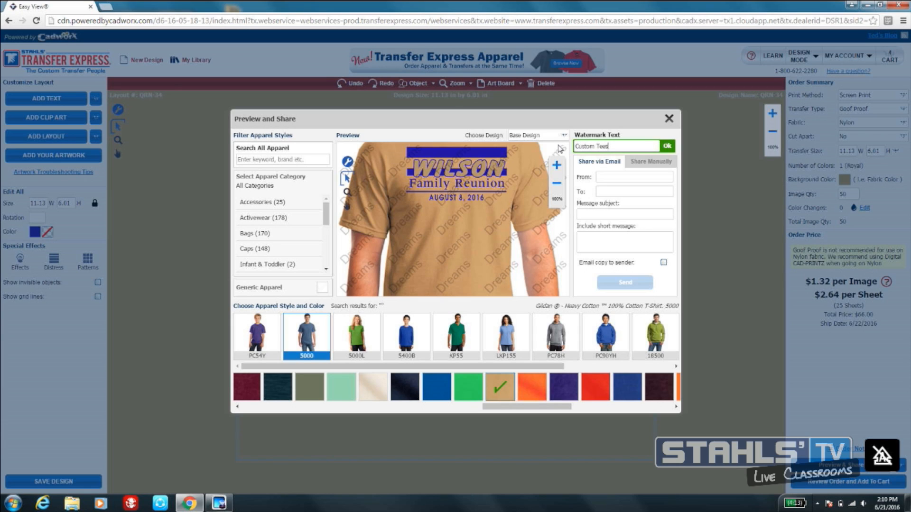
left_click(666, 147)
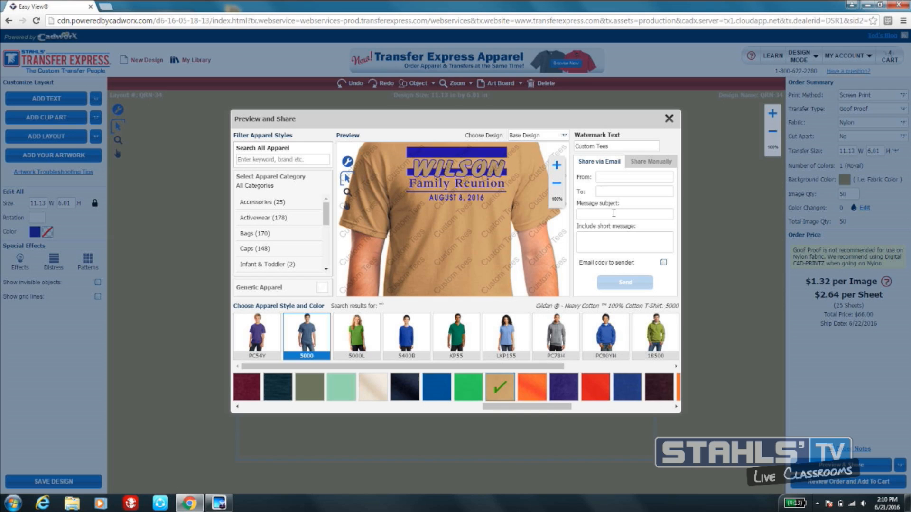
- Fill in the sender's and recipient's e-mail addresses for sharing the preview
left_click(611, 177)
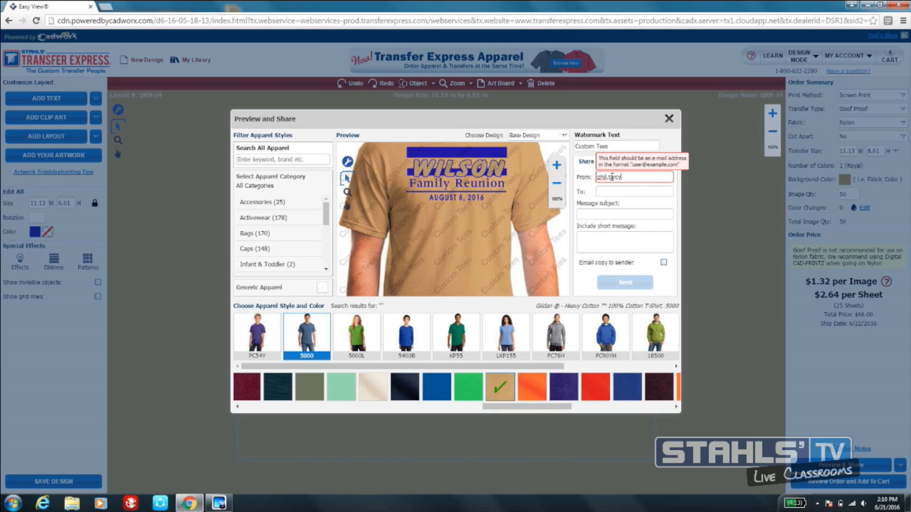
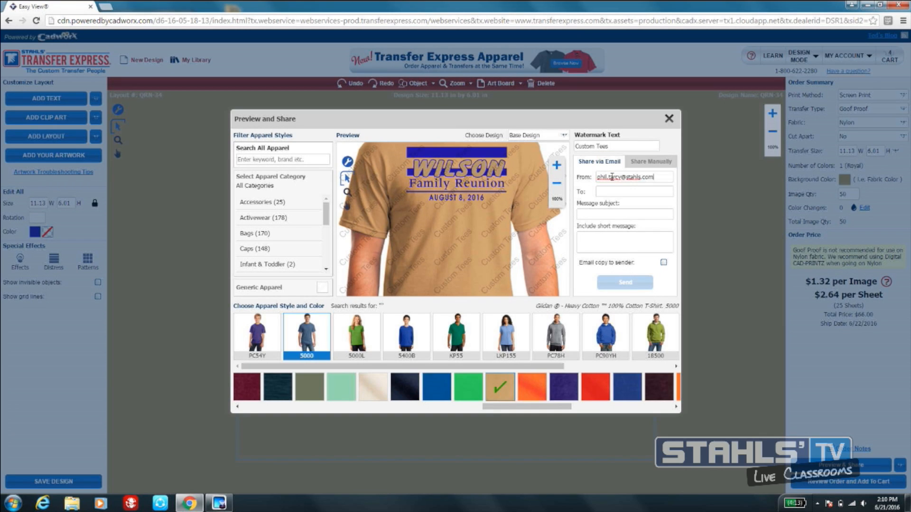
left_click(613, 192)
type("info")
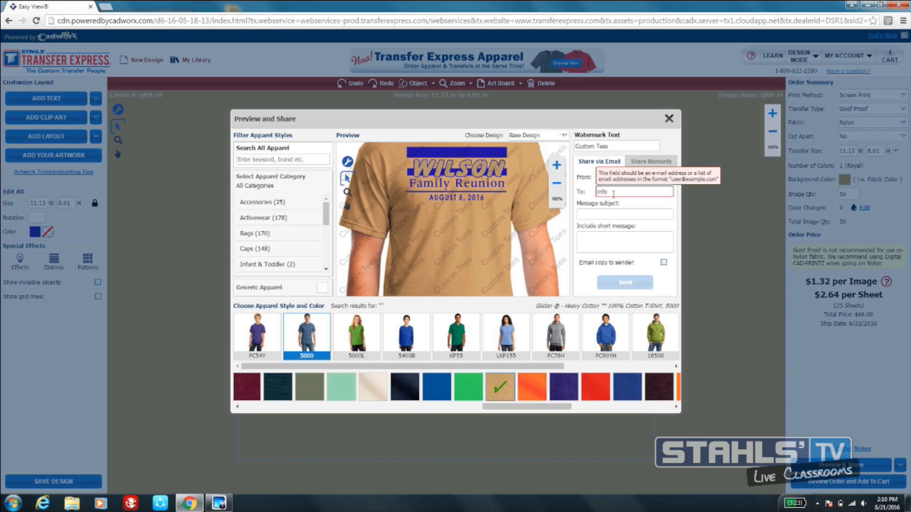
type("@example.com")
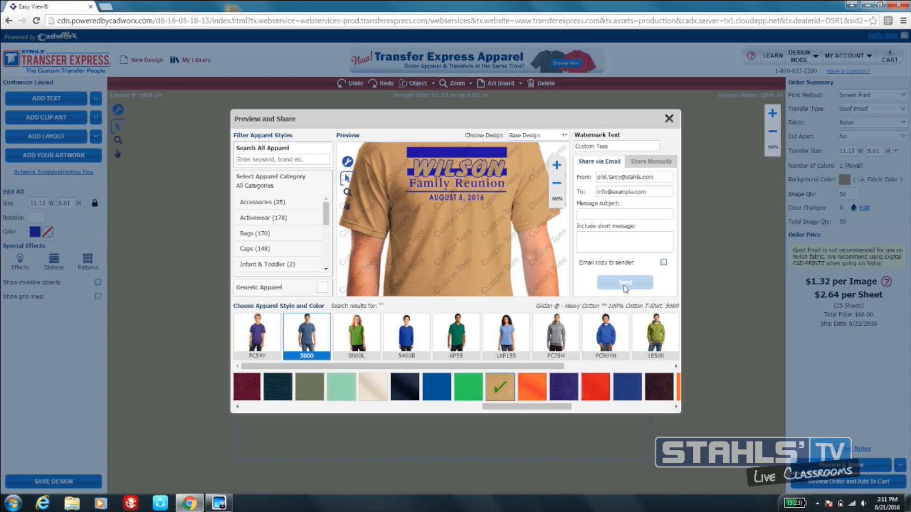
- Check the manual sharing options and the list of apparel categories, and close the preview
left_click(649, 169)
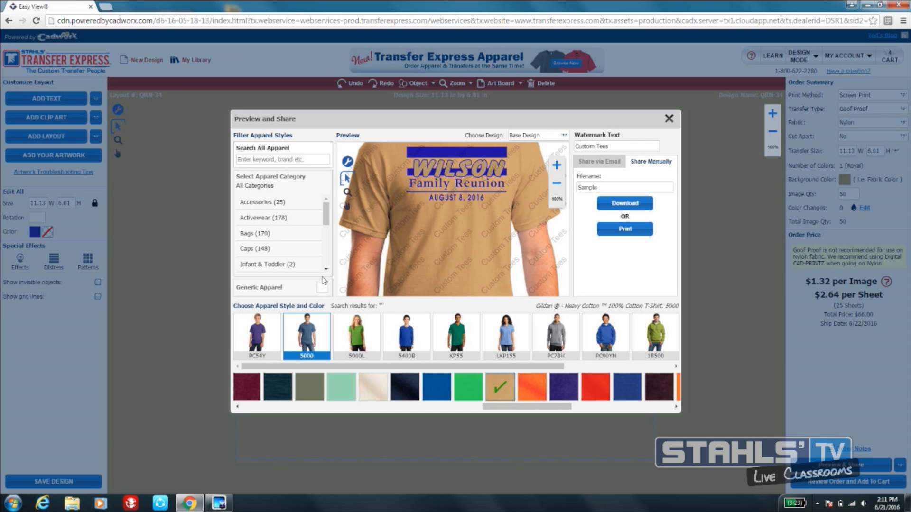
scroll(327, 272, "down", 3)
scroll(328, 275, "down", 2)
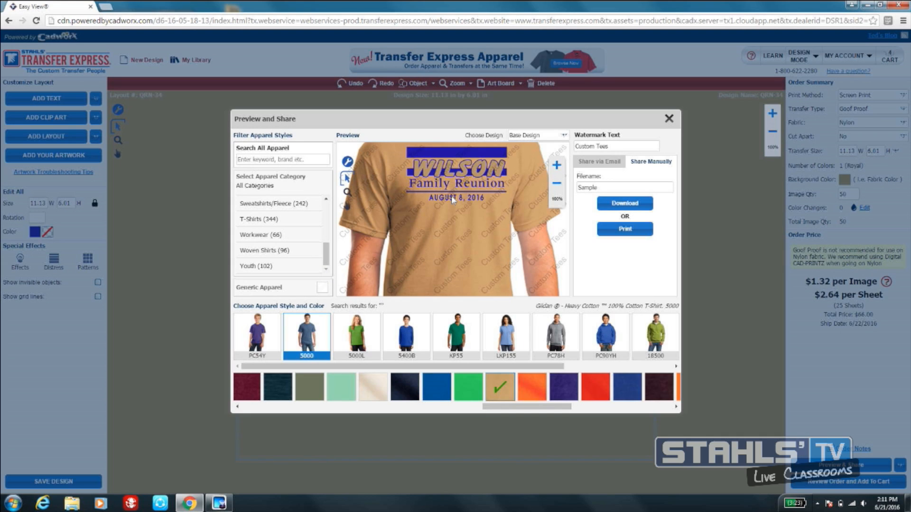
left_click(669, 118)
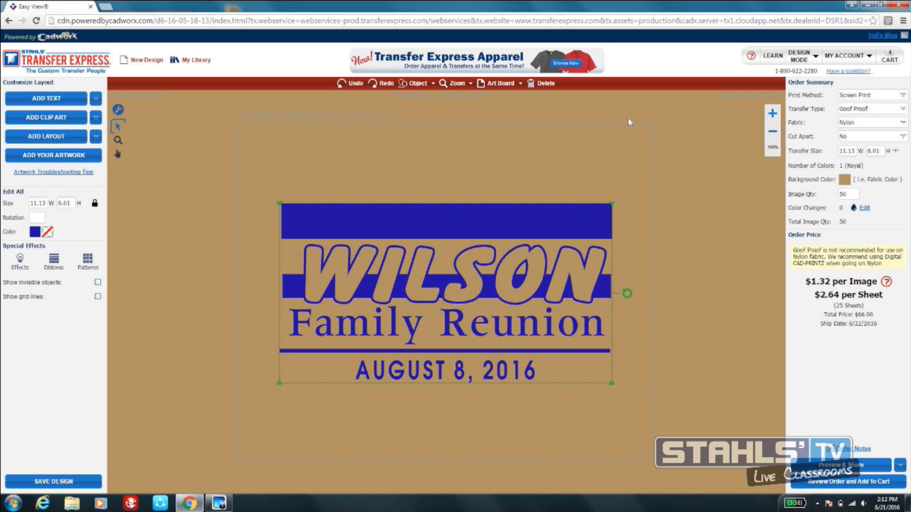
- Start a new design in place of the current one and open the Idea Book layouts
left_click(143, 63)
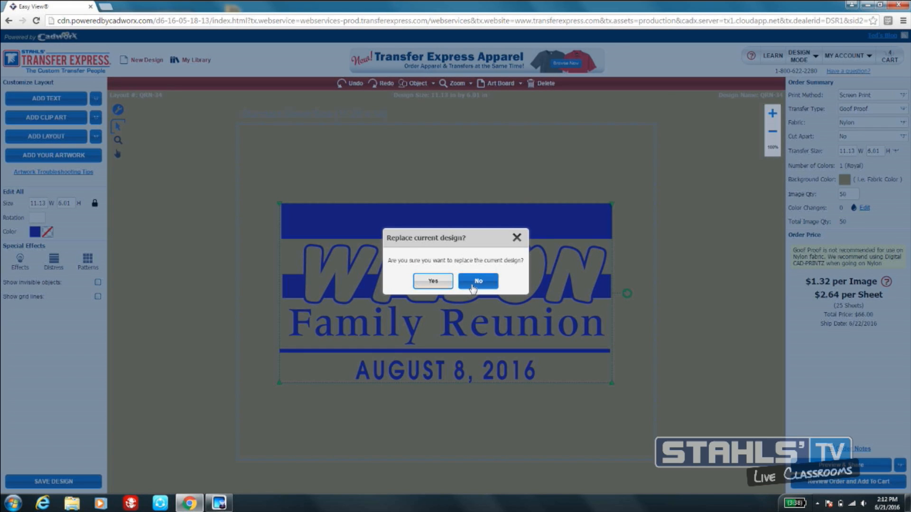
left_click(436, 283)
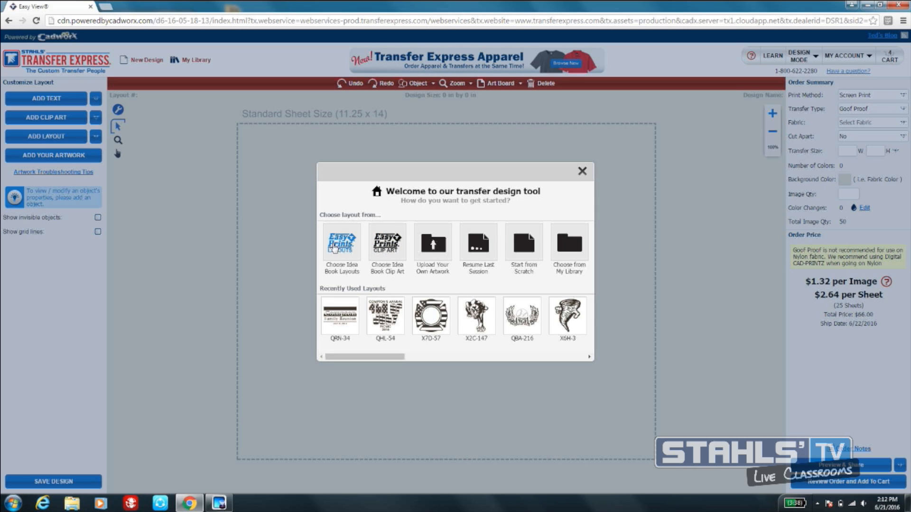
left_click(345, 260)
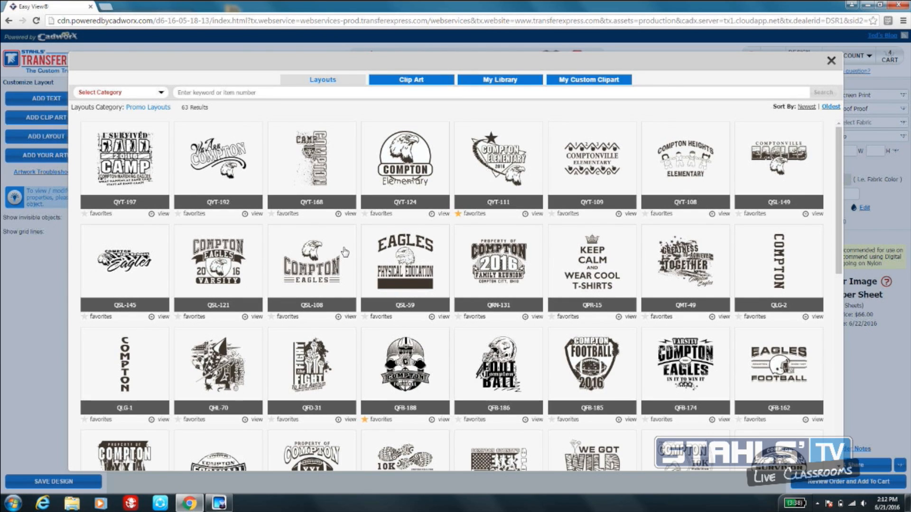
- Load the QYT-124 layout and swap its eagle for tornado clip art X6H-3 from the Mascots > Tornadoes category
left_click(400, 174)
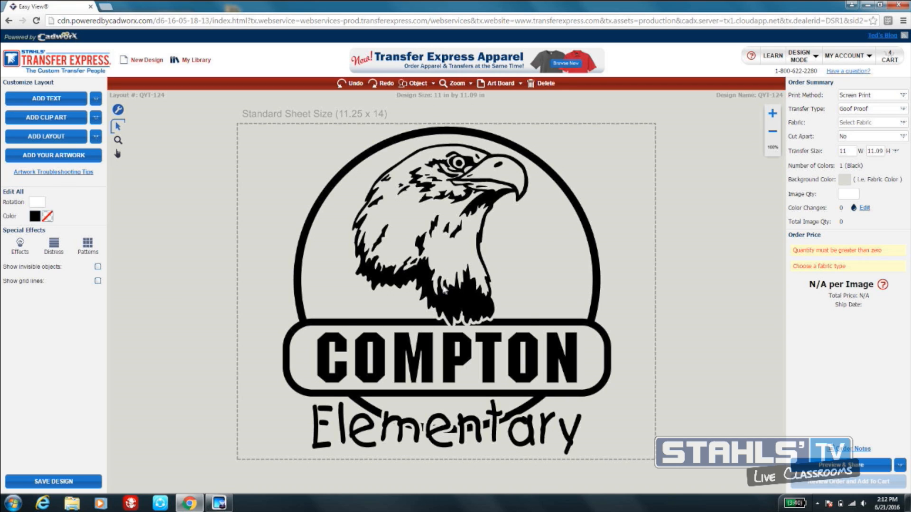
left_click(441, 284)
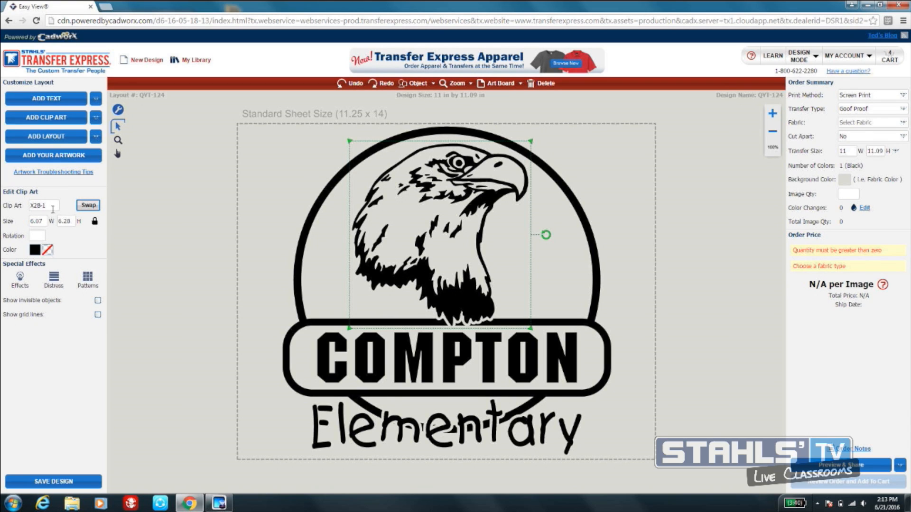
left_click(89, 208)
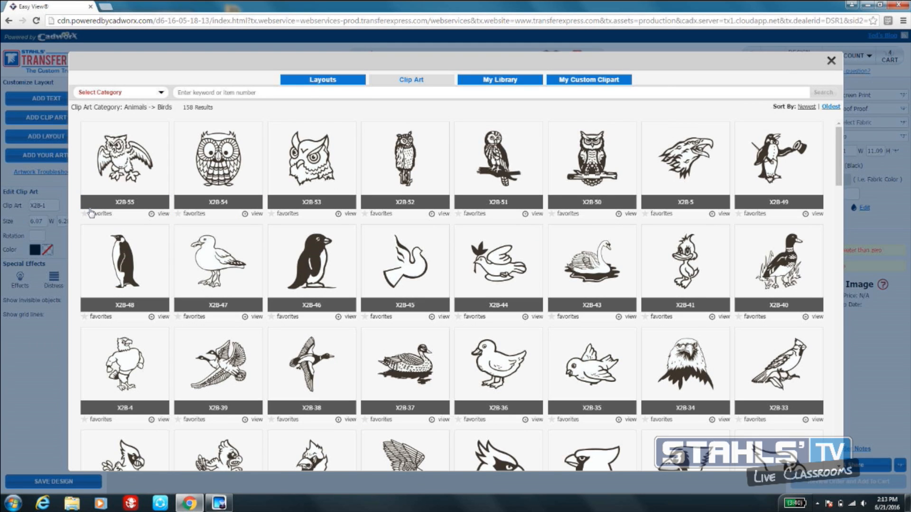
left_click(162, 93)
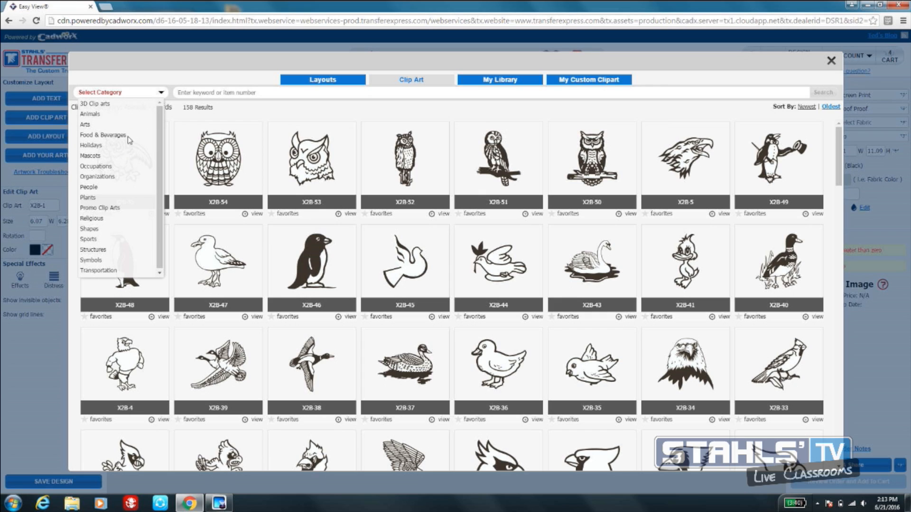
mouse_move(94, 161)
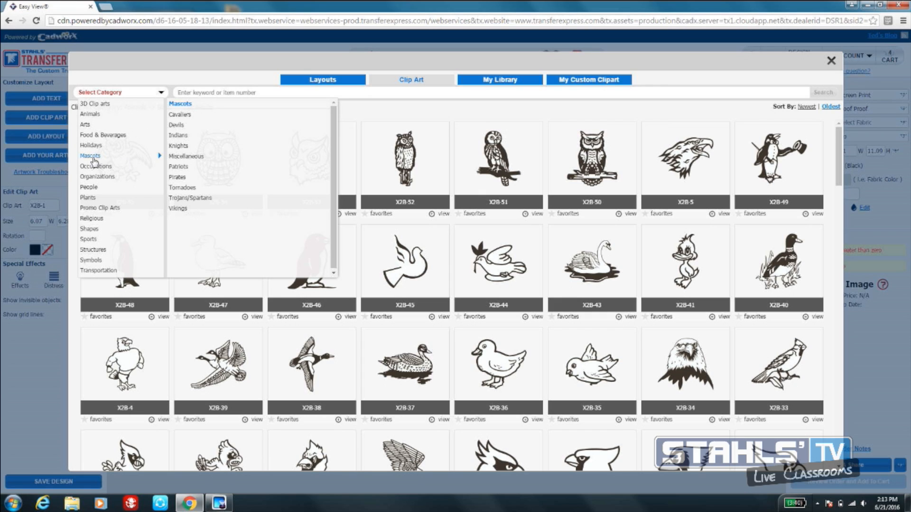
left_click(180, 188)
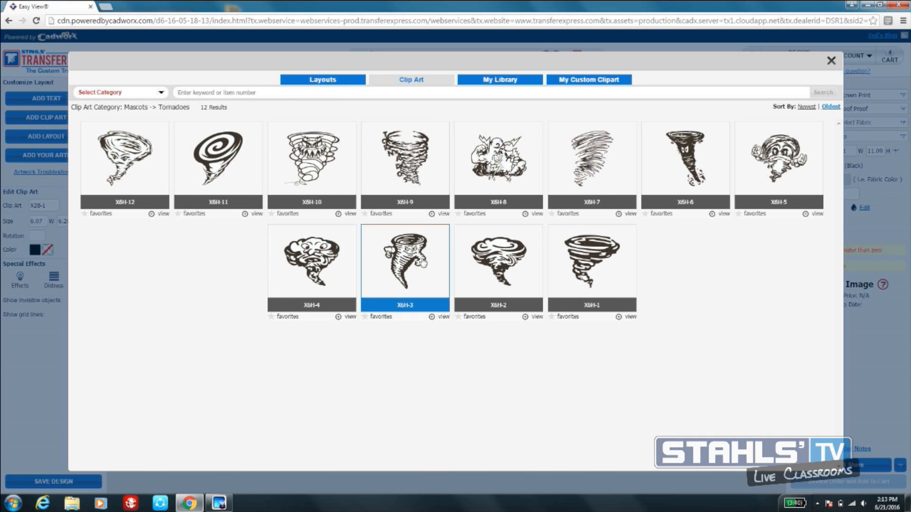
left_click(405, 254)
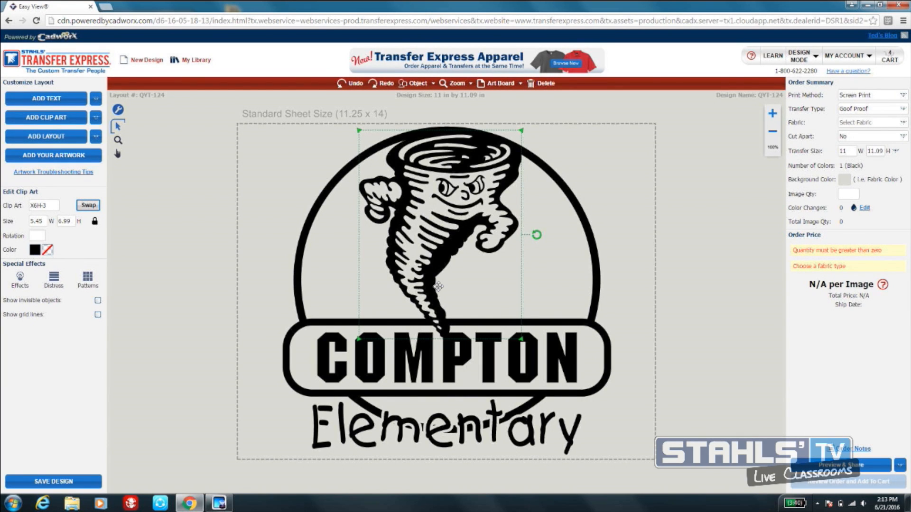
- Move the tornado down inside the circle so its tail overlaps the COMPTON lettering
left_click_drag(445, 243, 446, 250)
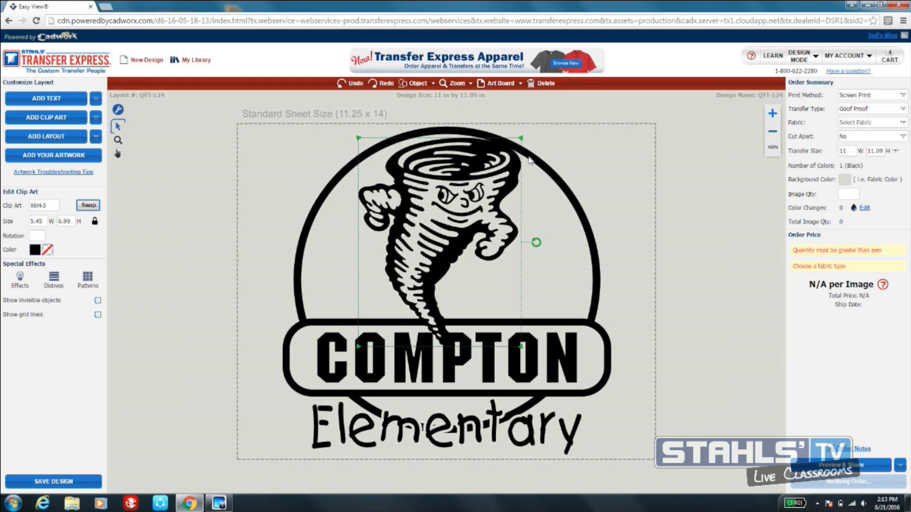
left_click_drag(451, 214, 451, 231)
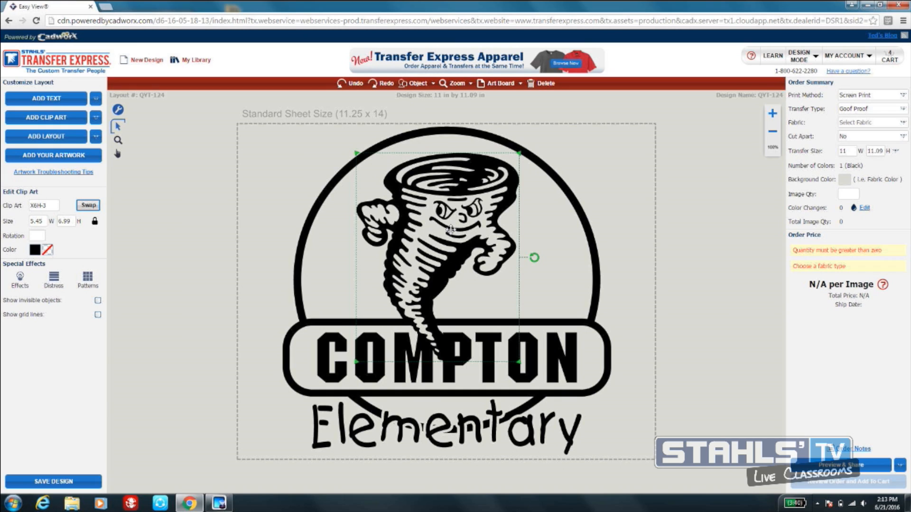
left_click(273, 269)
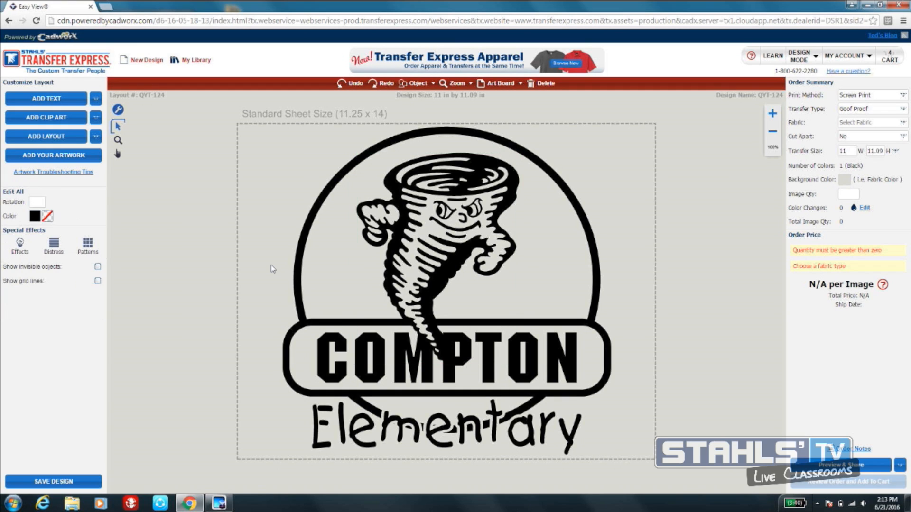
- Replace the COMPTON text in the banner with SOUTHSIDE
left_click(376, 337)
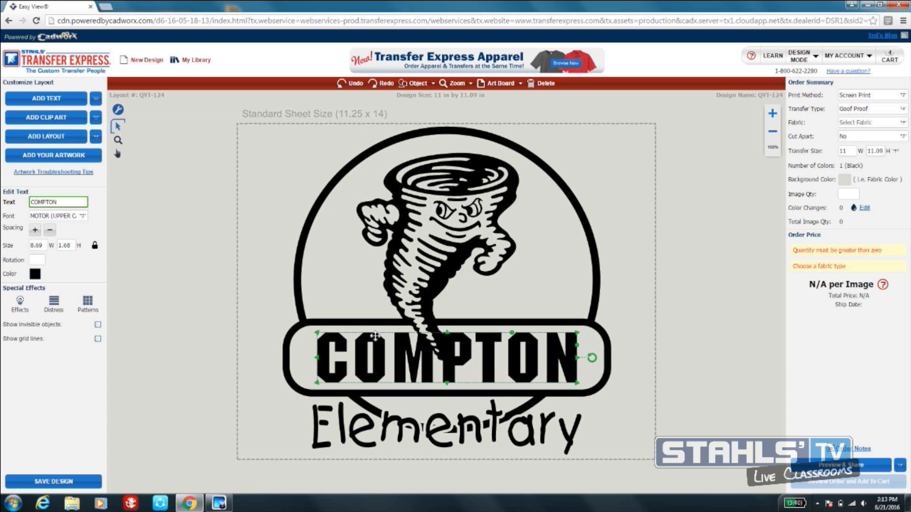
left_click(58, 202)
left_click_drag(57, 202, 18, 203)
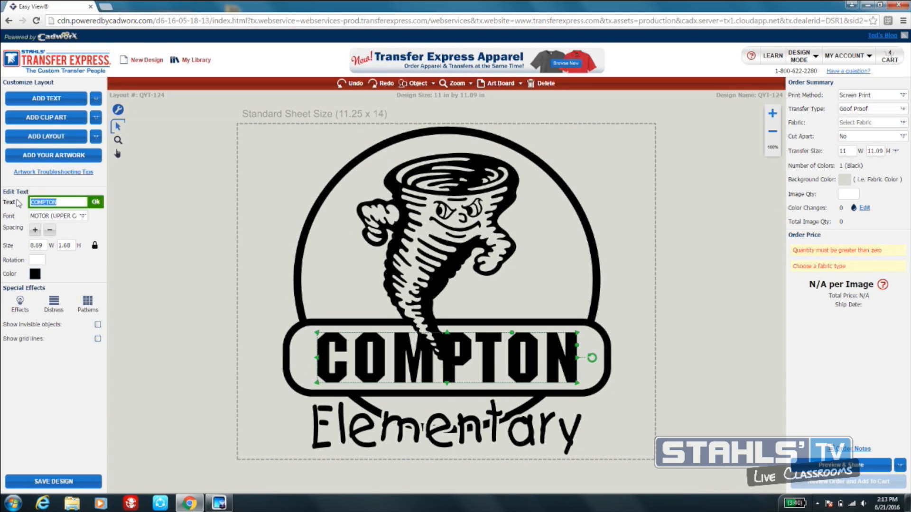
type("SOU")
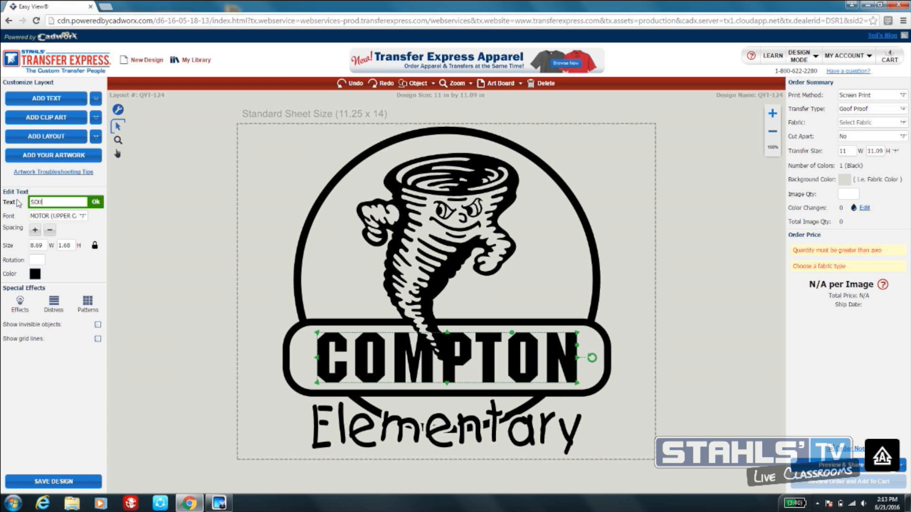
type("THSIDE")
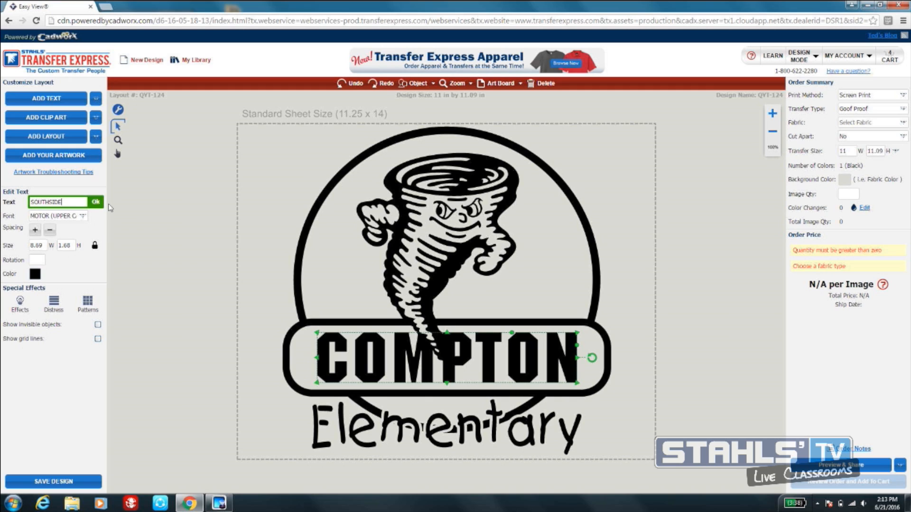
left_click(95, 202)
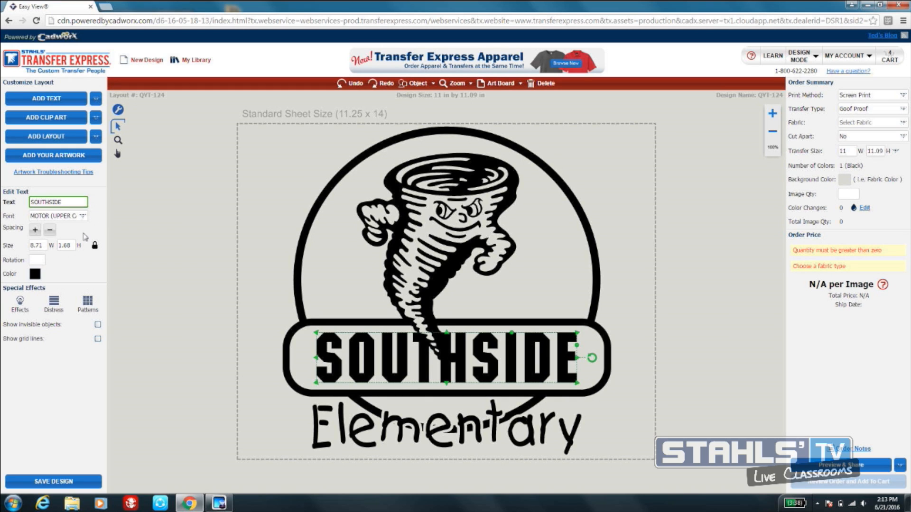
- Filter the fonts by JES and apply the JESTER font to the SOUTHSIDE text
left_click(84, 216)
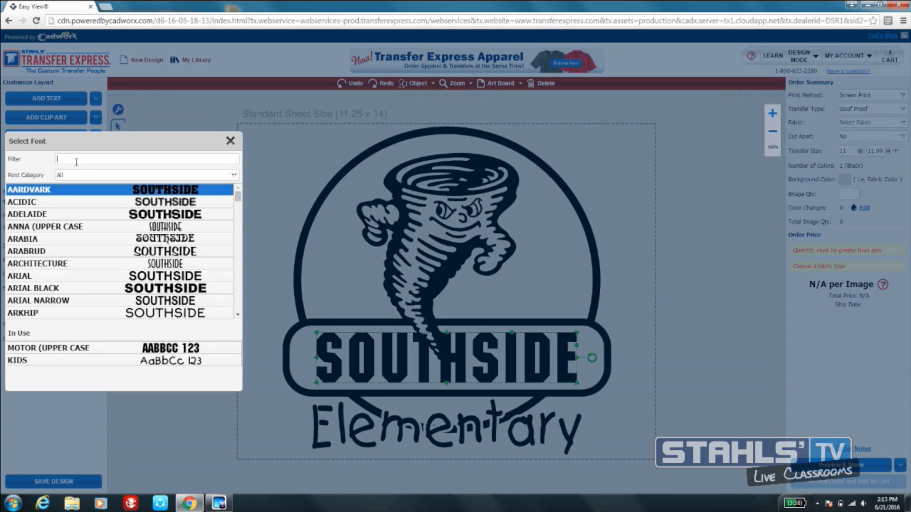
type("JES")
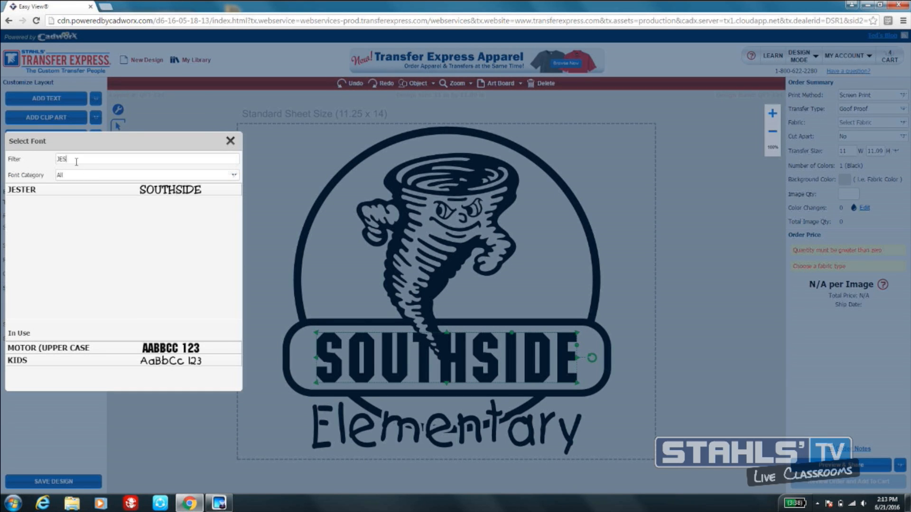
left_click(45, 190)
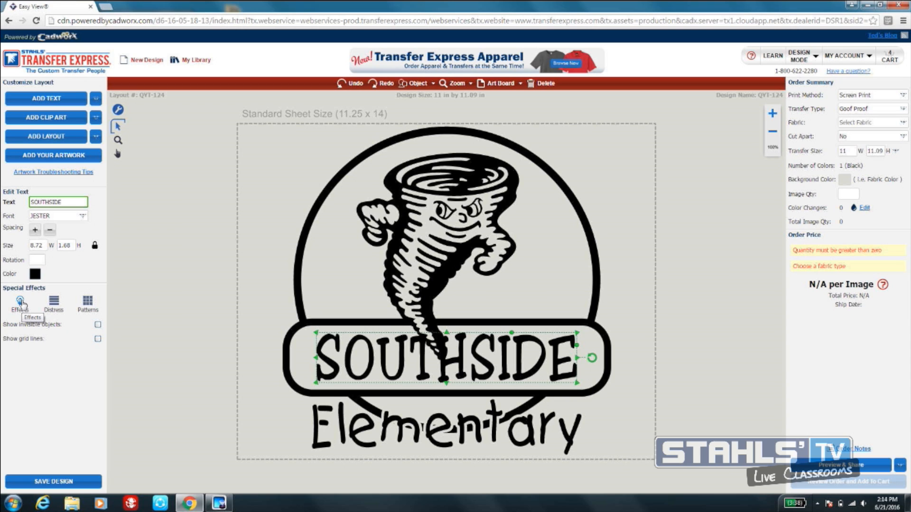
- Apply the Touching Outline effect to the SOUTHSIDE text
left_click(21, 302)
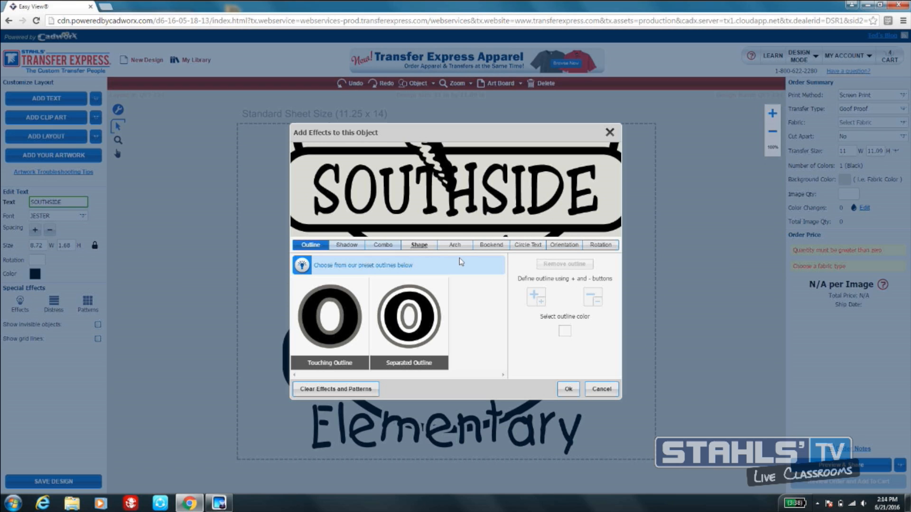
left_click(352, 332)
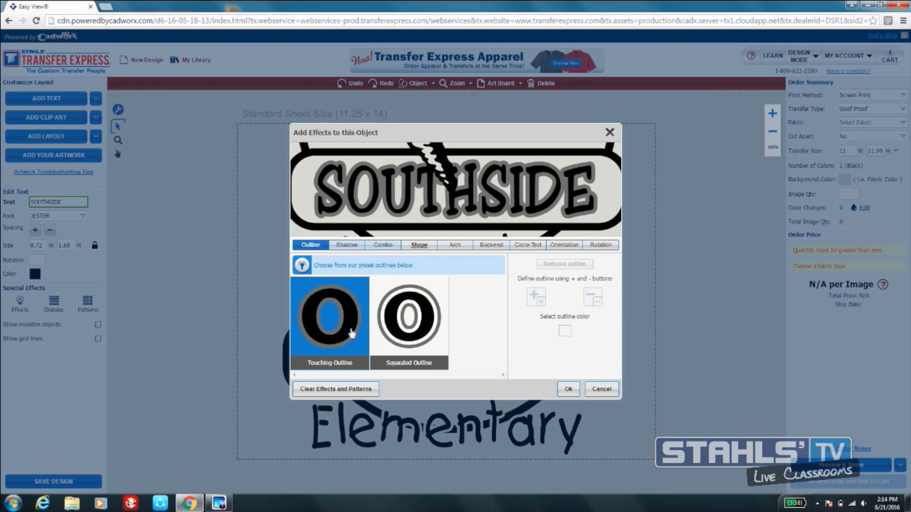
left_click(567, 390)
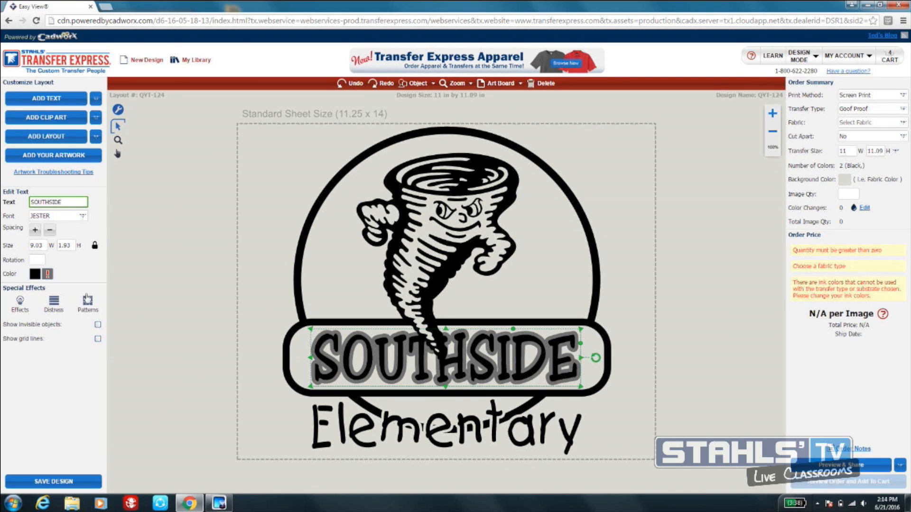
- Color the SOUTHSIDE text's outline black and set its letter fill to Fabric Color
left_click(47, 274)
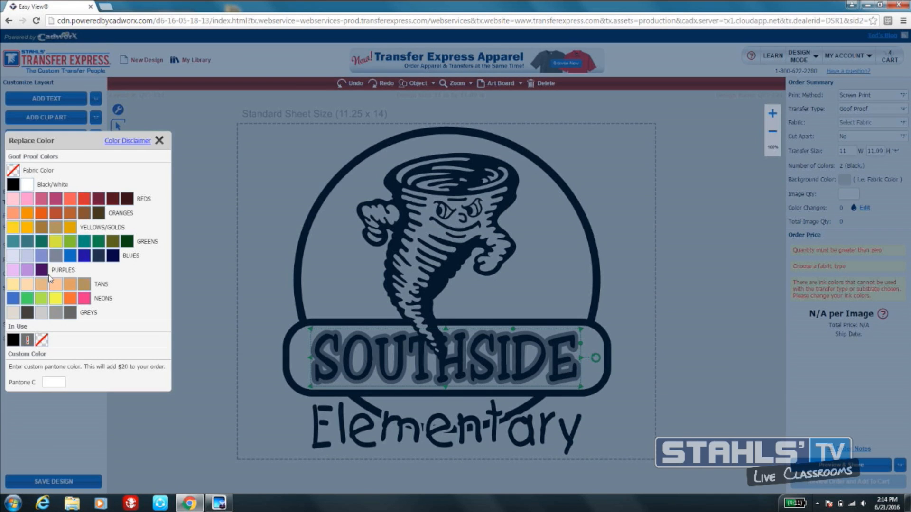
left_click(13, 186)
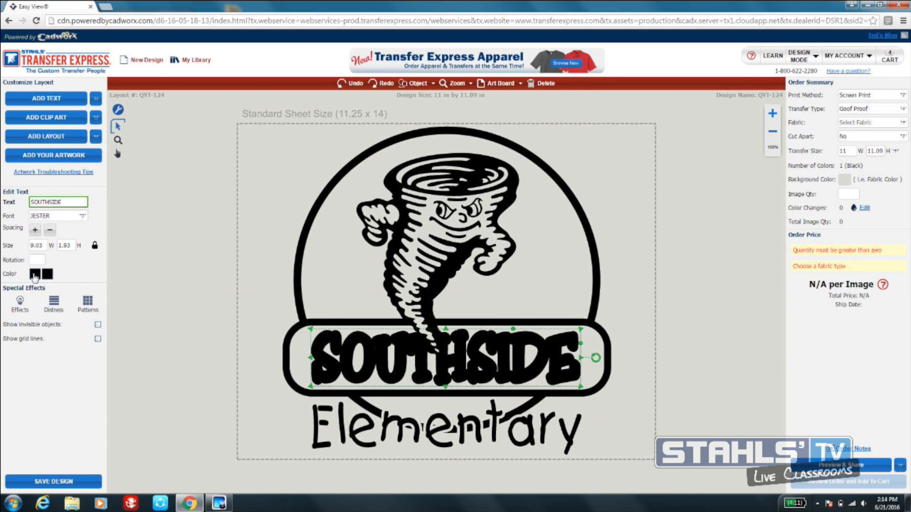
left_click(34, 274)
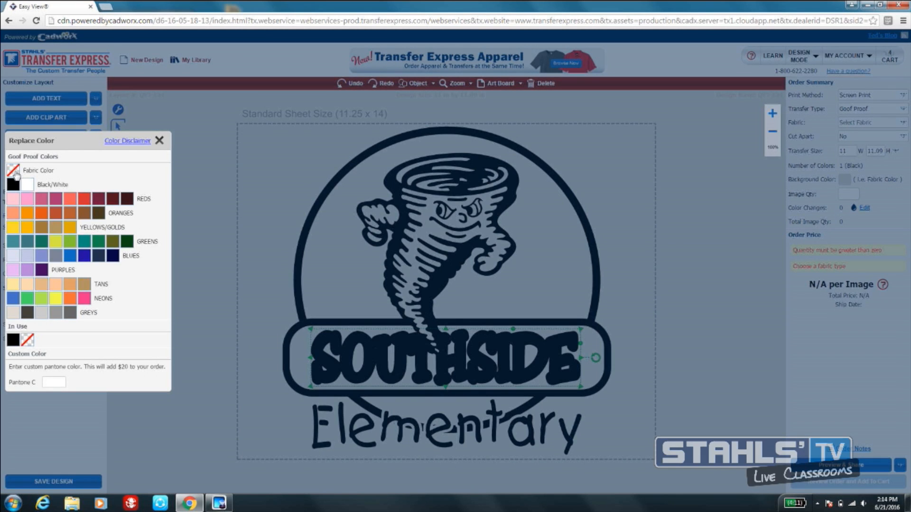
left_click(16, 174)
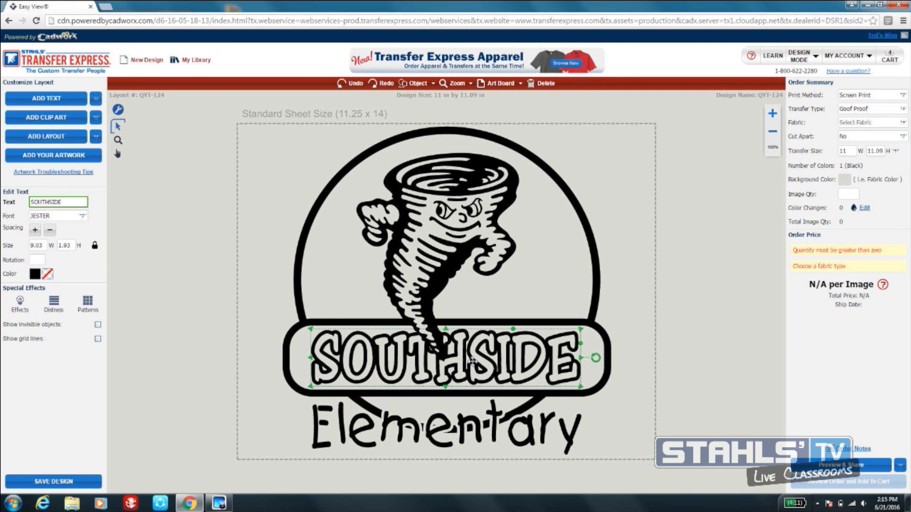
- Bring the SOUTHSIDE text to the top of the stacking order, in front of the tornado, and deselect it
left_click(439, 278)
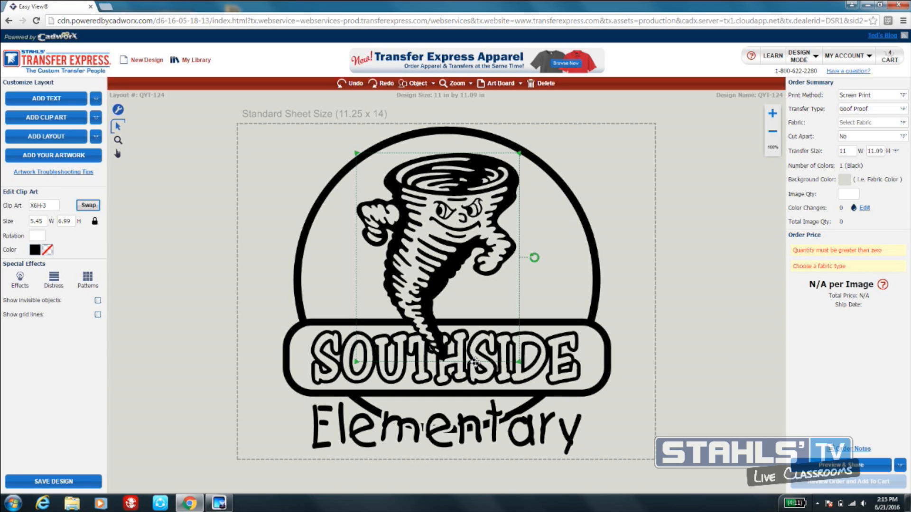
left_click(327, 338)
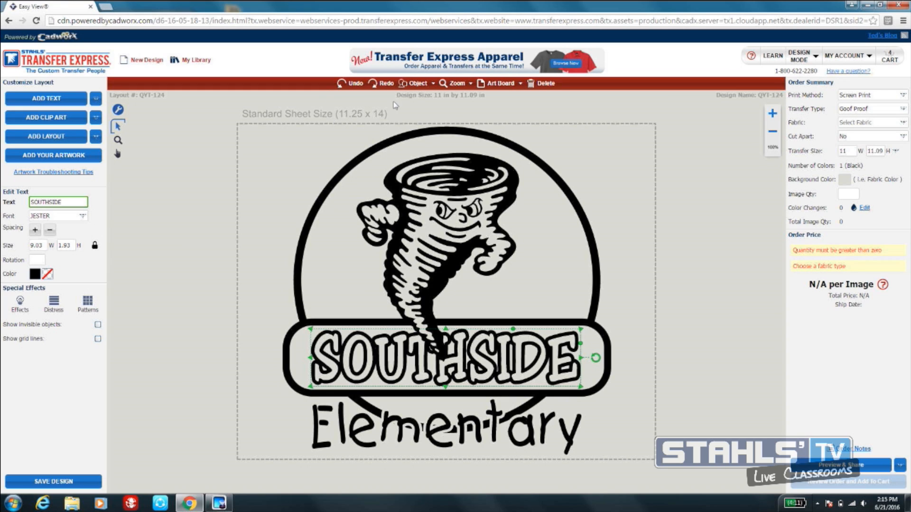
left_click(417, 85)
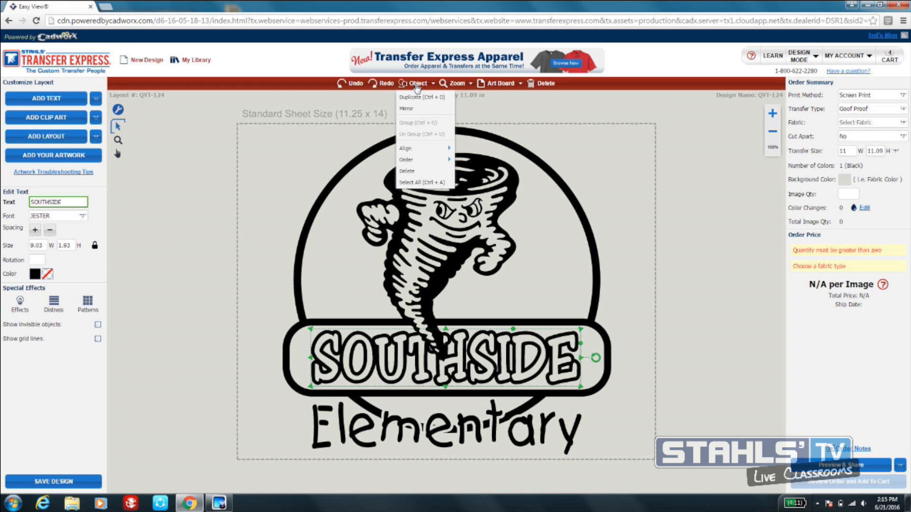
mouse_move(429, 160)
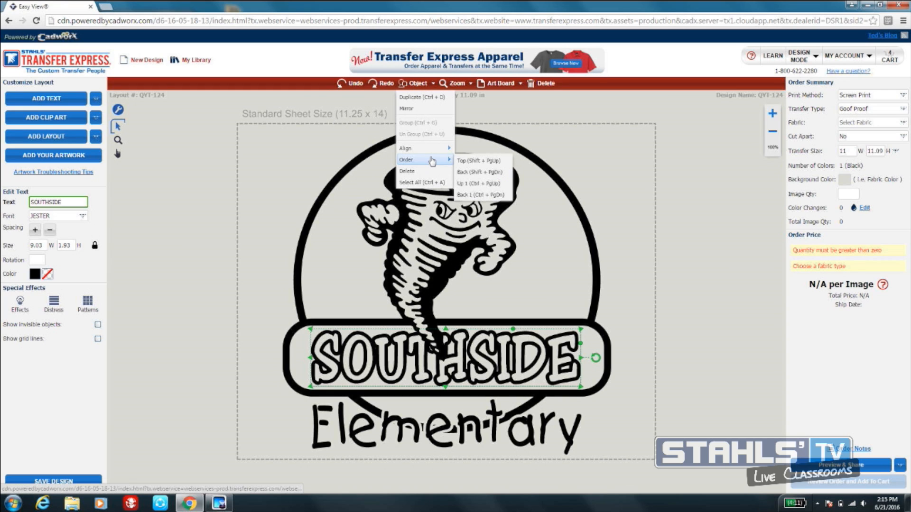
left_click(459, 161)
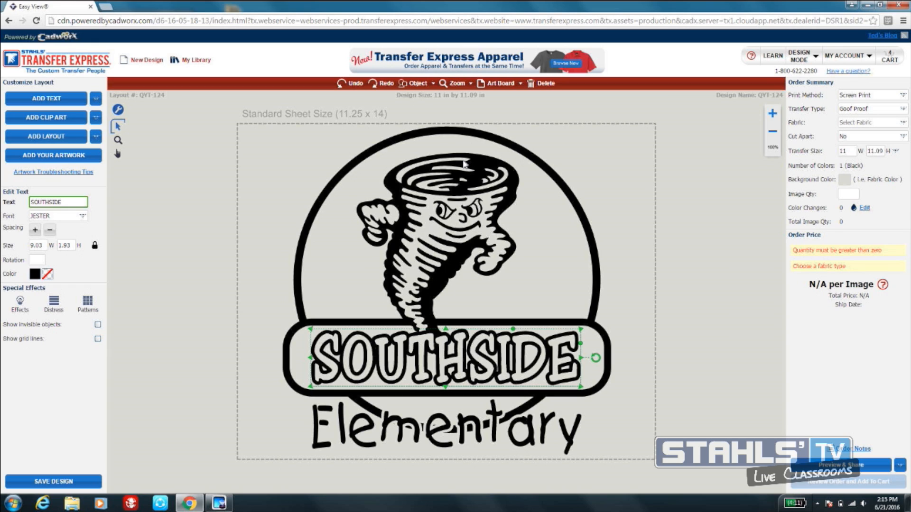
left_click(279, 193)
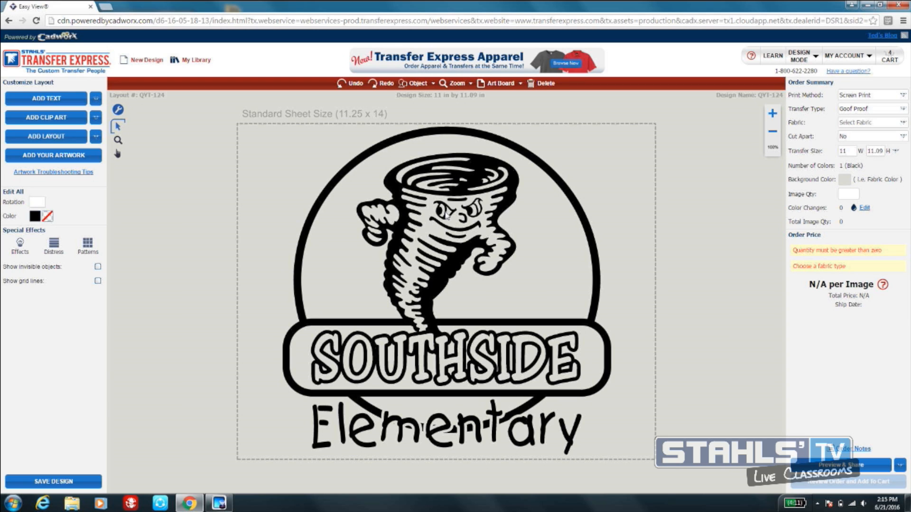
- Set the background color to the darkest navy in the Blues group and recolor the entire black design white
left_click(844, 180)
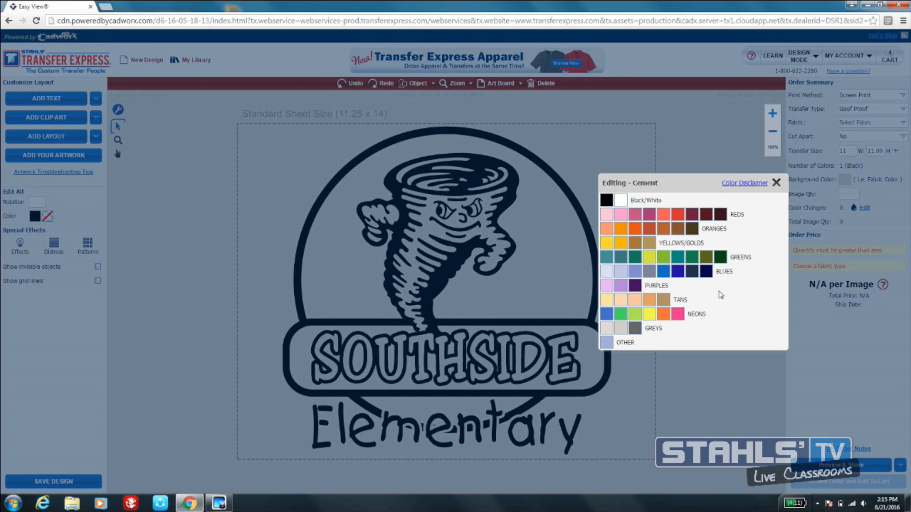
left_click(706, 272)
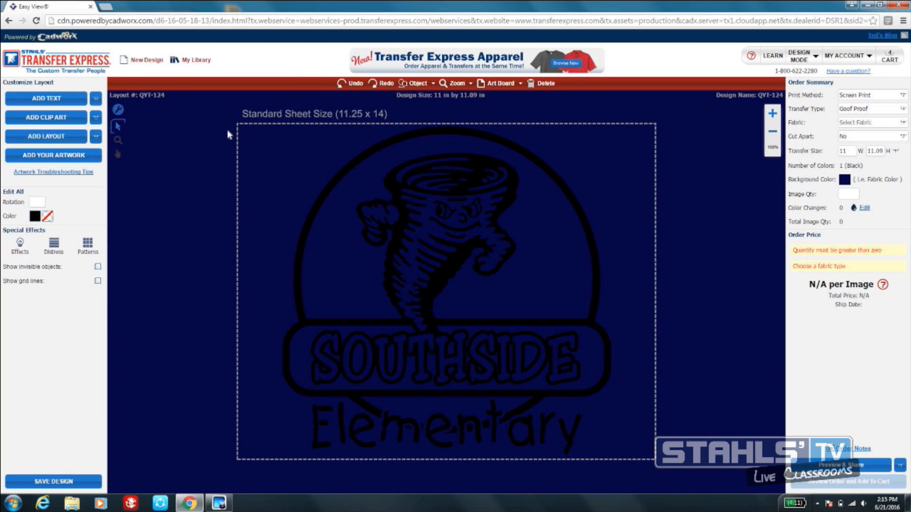
left_click_drag(214, 125, 661, 472)
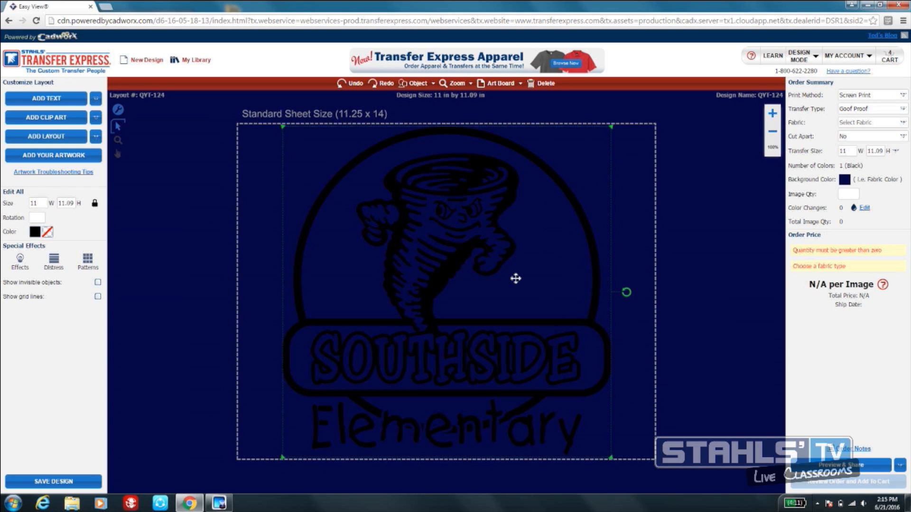
left_click(34, 232)
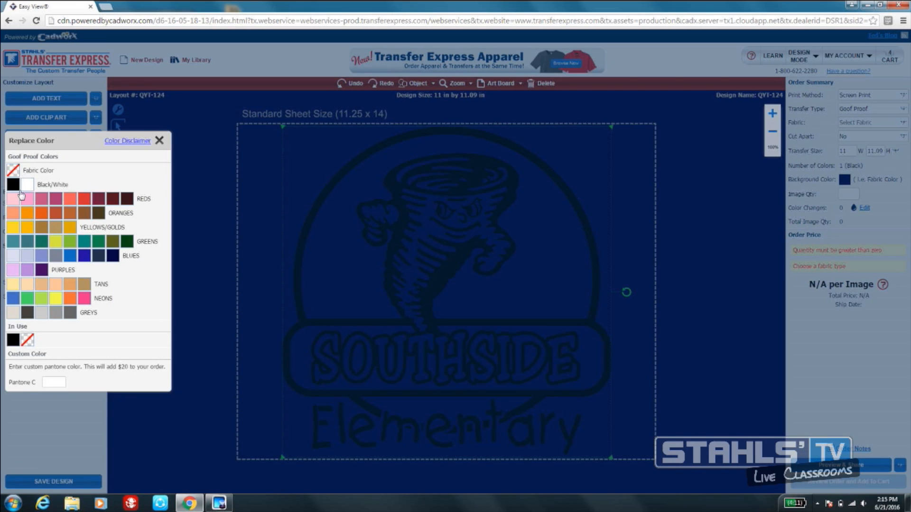
left_click(26, 186)
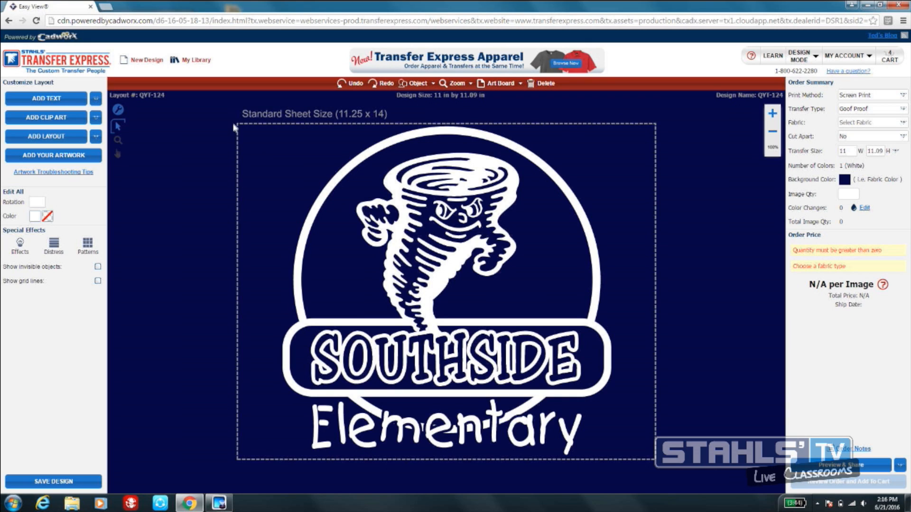
- Group all parts of the Southside Elementary design into one object
left_click_drag(223, 121, 662, 470)
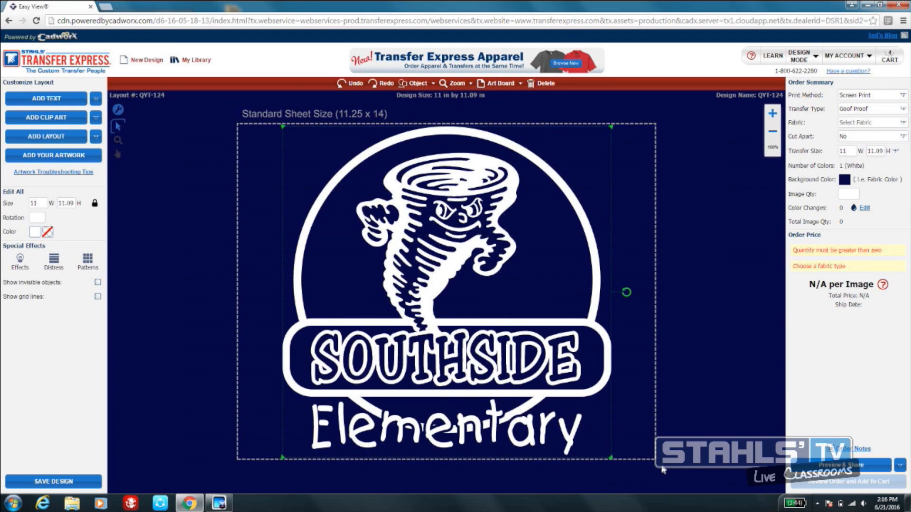
left_click(418, 85)
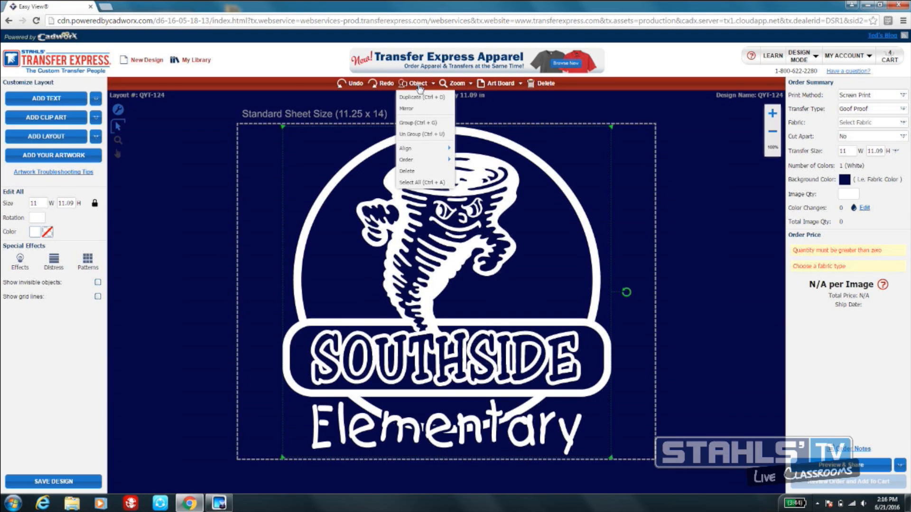
left_click(420, 124)
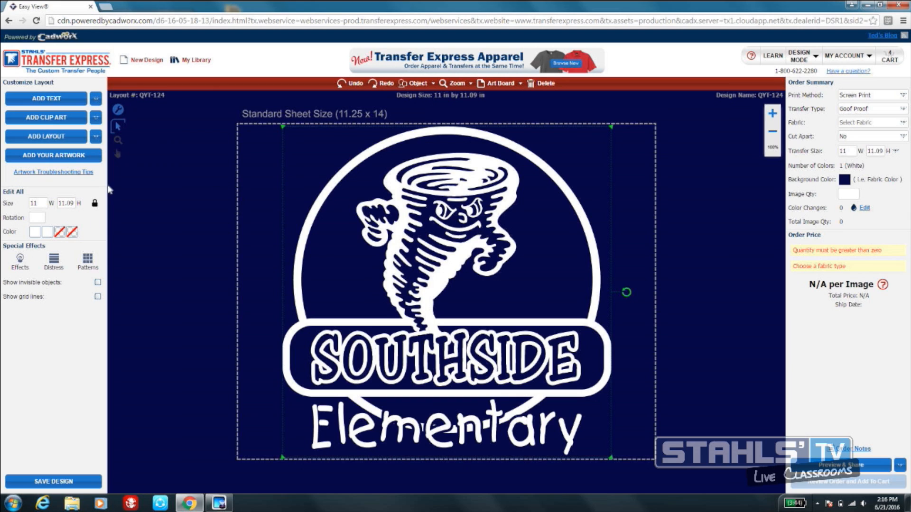
- Scale the grouped logo to 6 inches wide and move it to the upper-left corner of the sheet
left_click(45, 203)
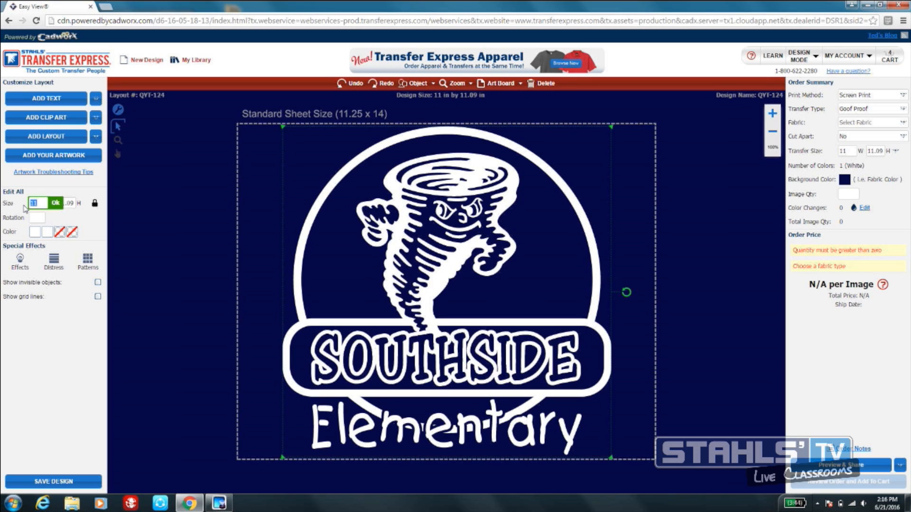
type("6")
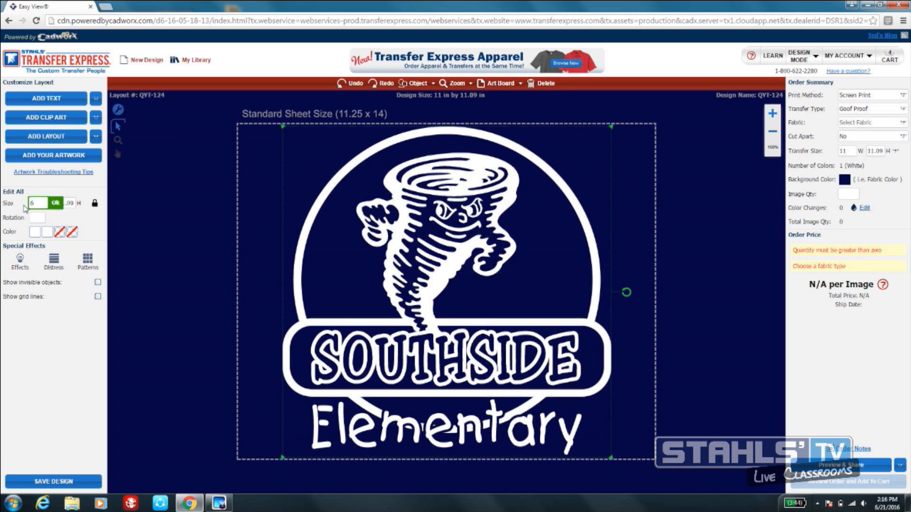
key("Return")
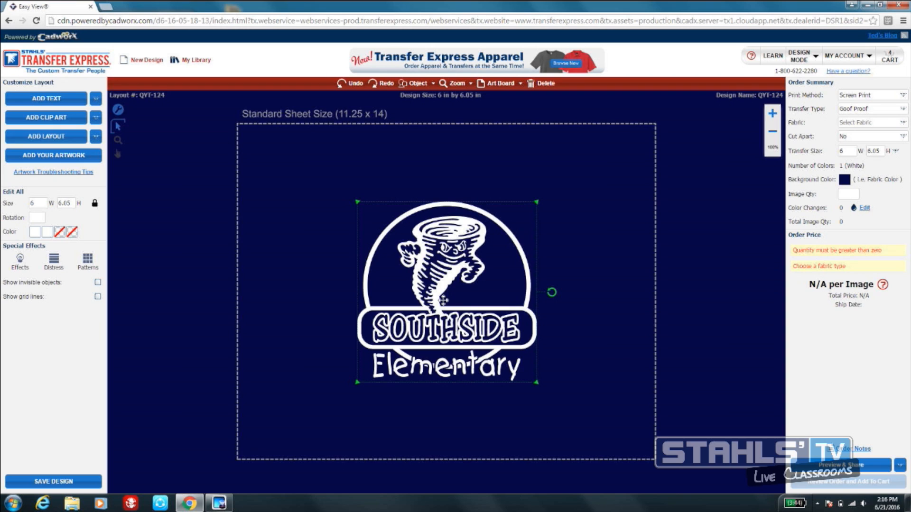
left_click_drag(441, 297, 343, 229)
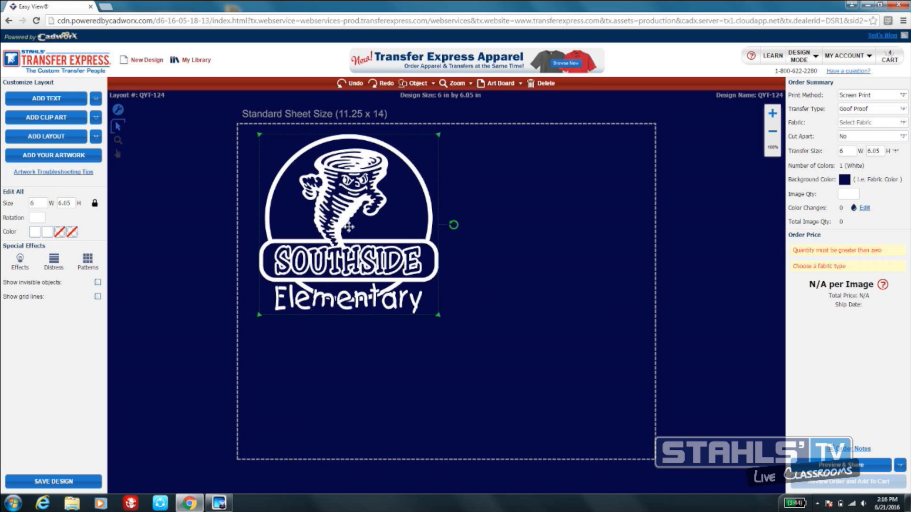
- Duplicate the 6-inch logo and place the copy beside it in the sheet's upper-right area
left_click(414, 87)
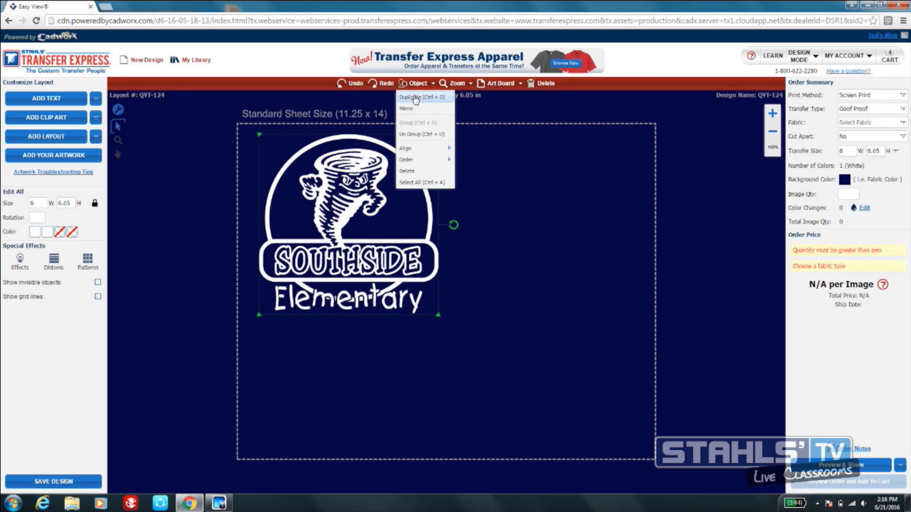
left_click(415, 98)
left_click_drag(362, 198, 552, 208)
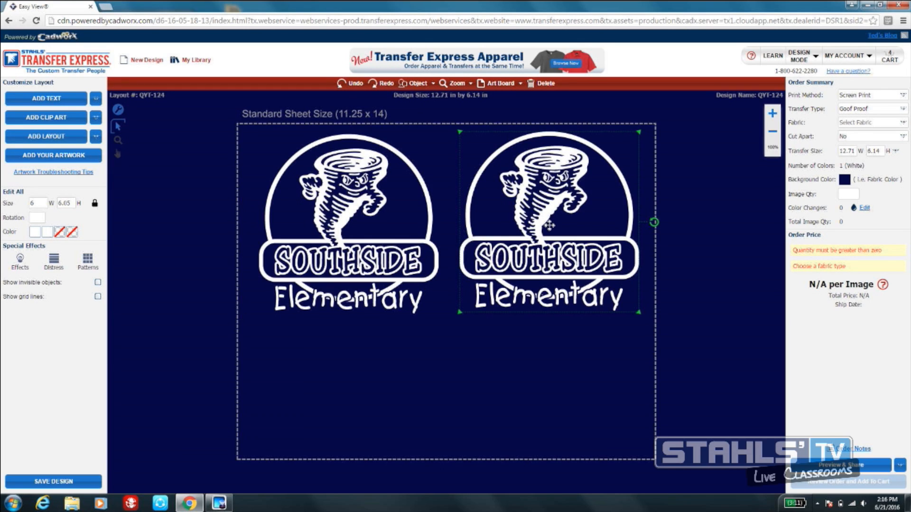
- Add another copy of the logo below the upper-right one, scaled to 3 inches wide and kept inside the sheet
left_click(416, 85)
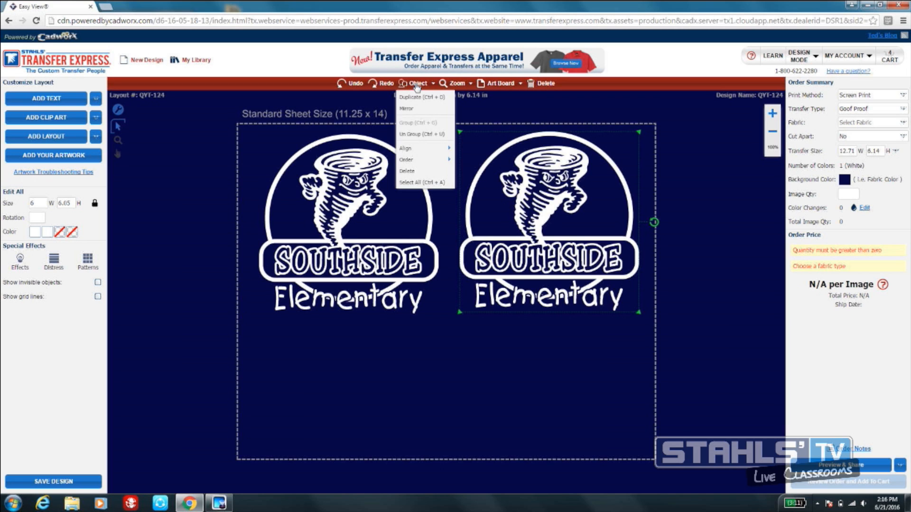
left_click(418, 96)
left_click_drag(579, 198, 545, 396)
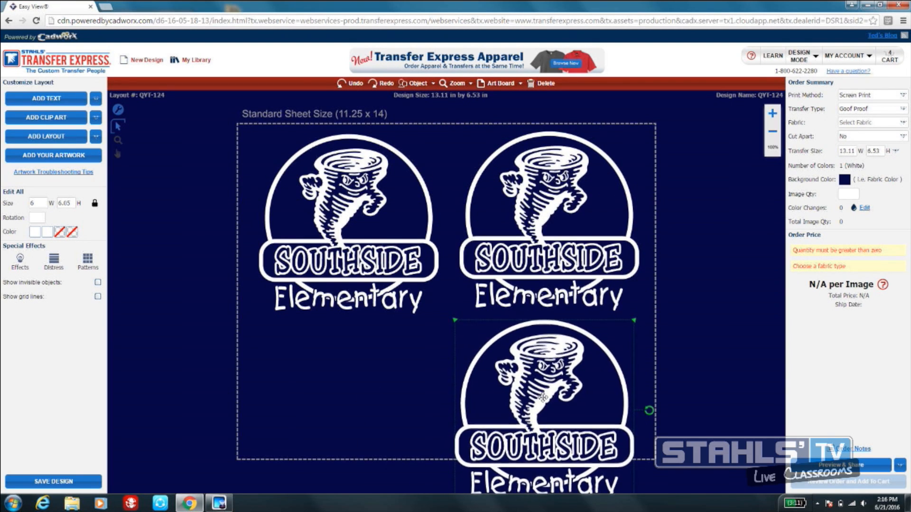
left_click(38, 203)
left_click_drag(38, 205, 27, 209)
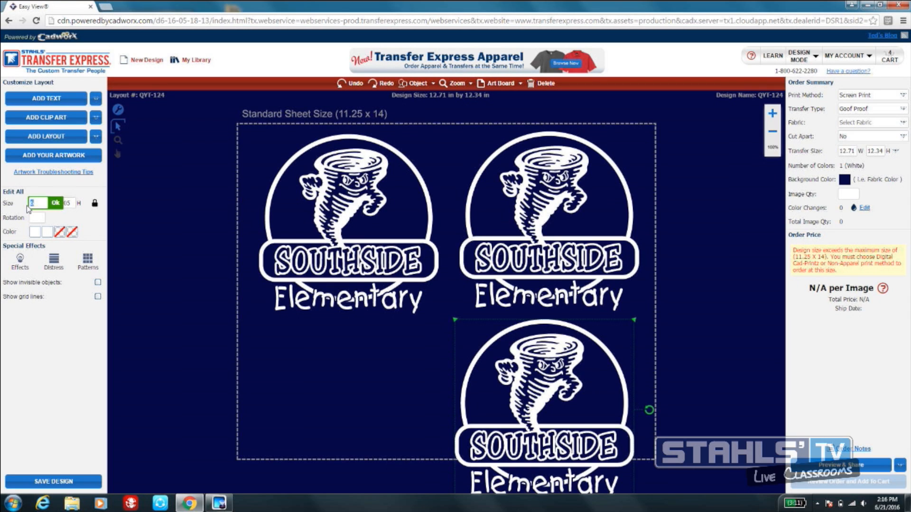
type("3")
key("Return")
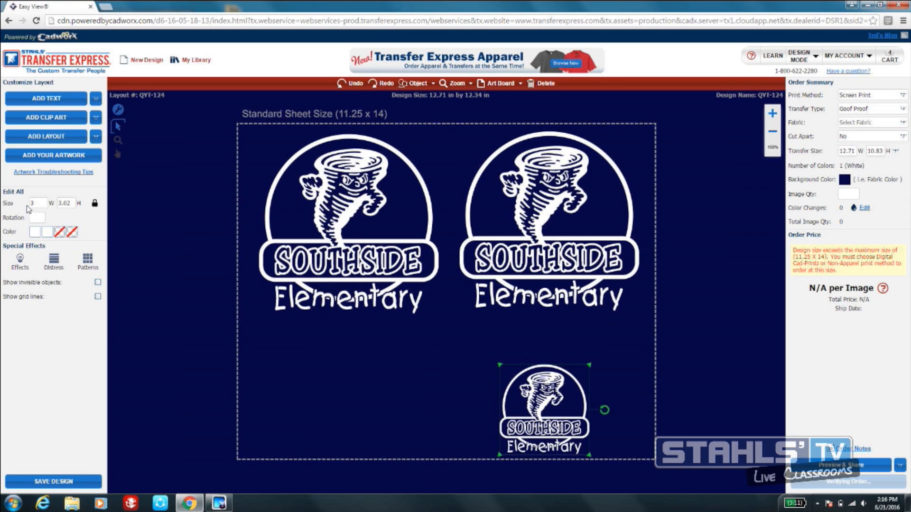
left_click_drag(538, 411, 556, 382)
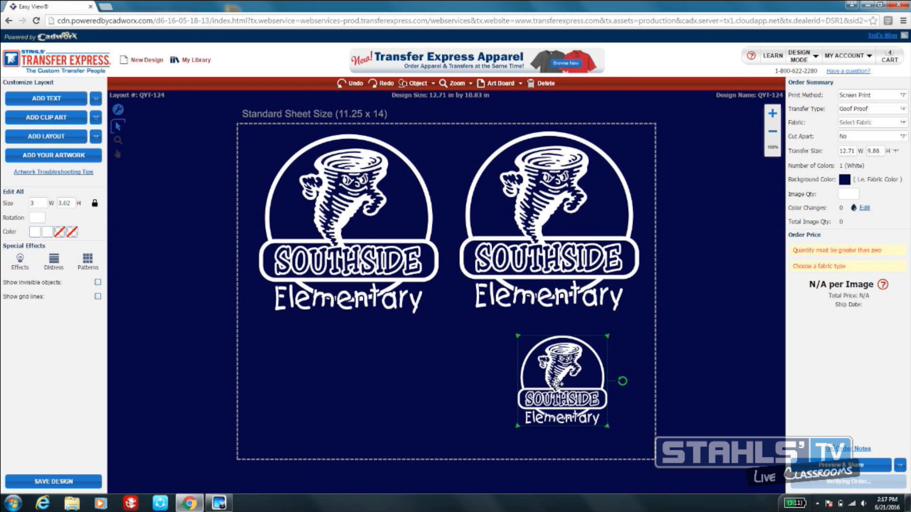
- Duplicate the 3-inch logo and position the copy just to its left, roughly level with it
left_click(419, 85)
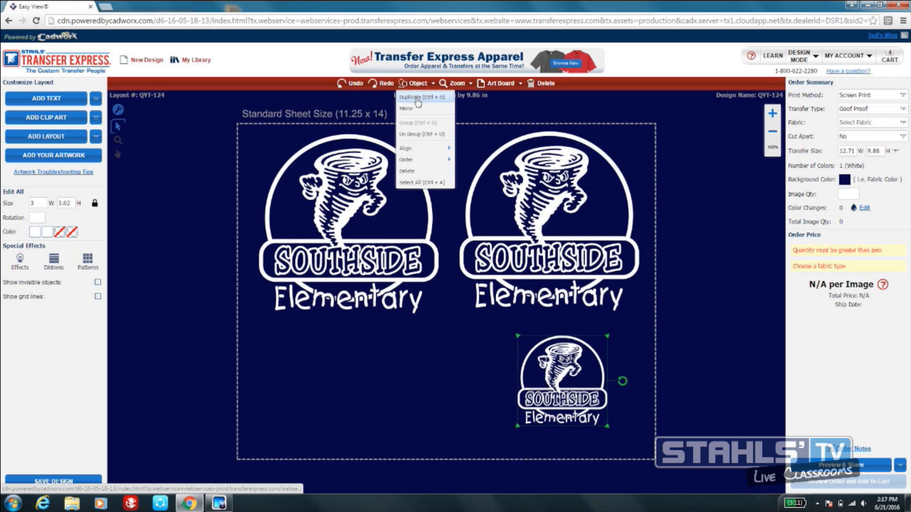
left_click(421, 97)
left_click_drag(566, 355, 448, 361)
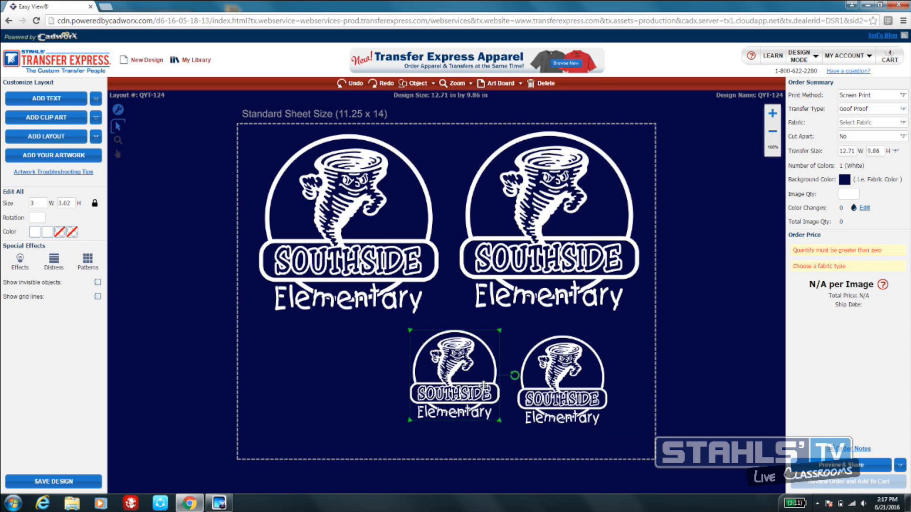
left_click_drag(452, 371, 453, 374)
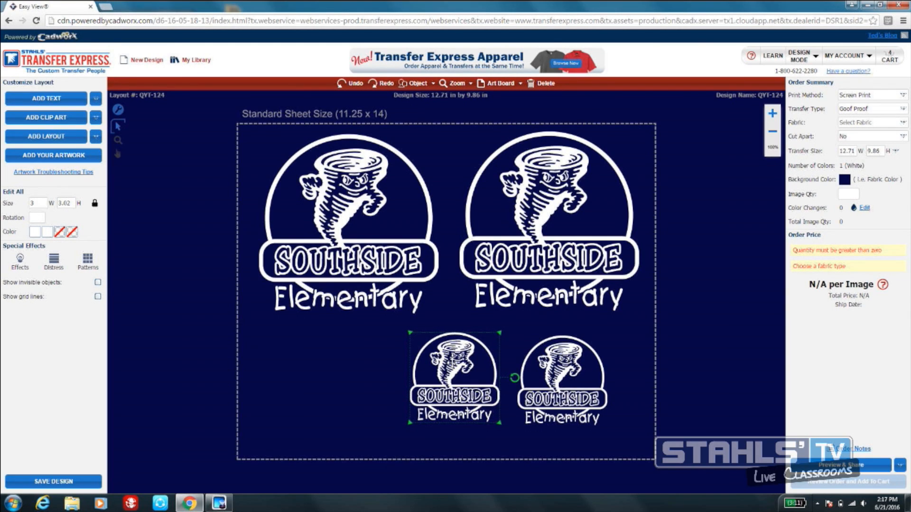
- Ungroup the left 3-inch logo and delete its circle, Elementary text, SOUTHSIDE text and banner, keeping only the tornado
left_click(416, 86)
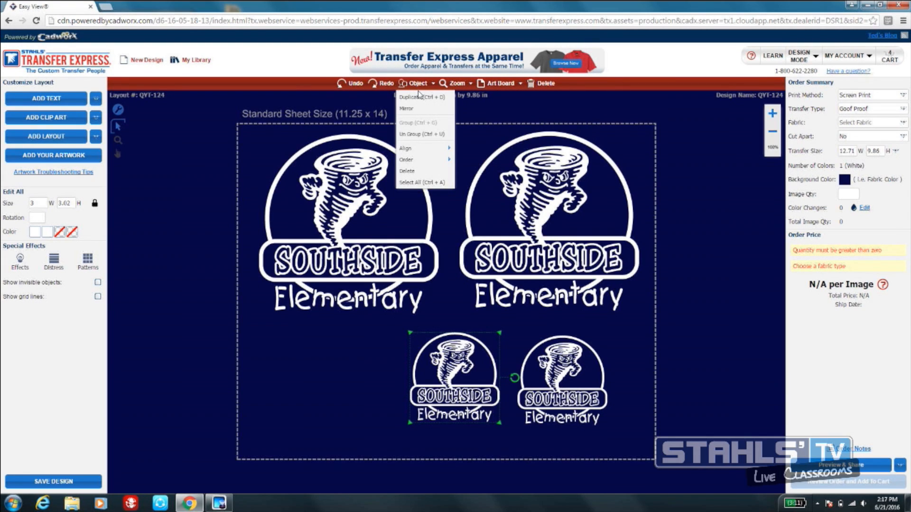
left_click(424, 133)
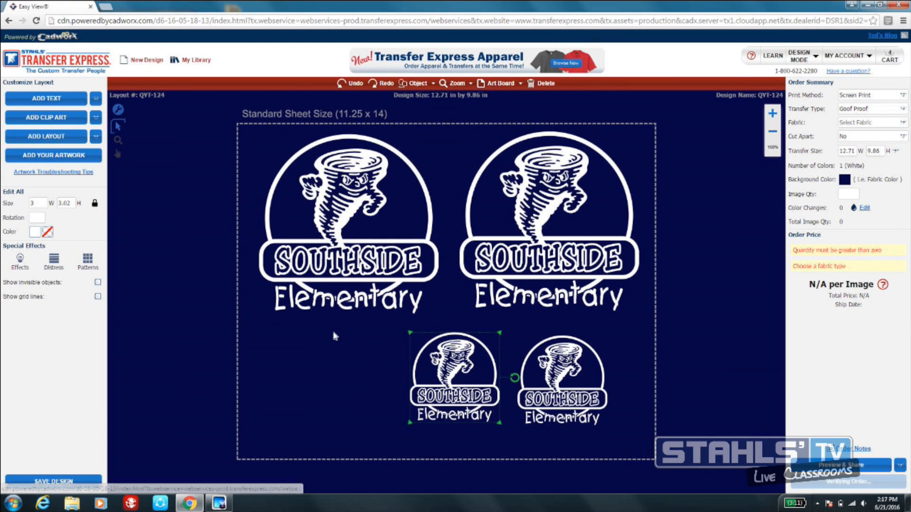
left_click(481, 345)
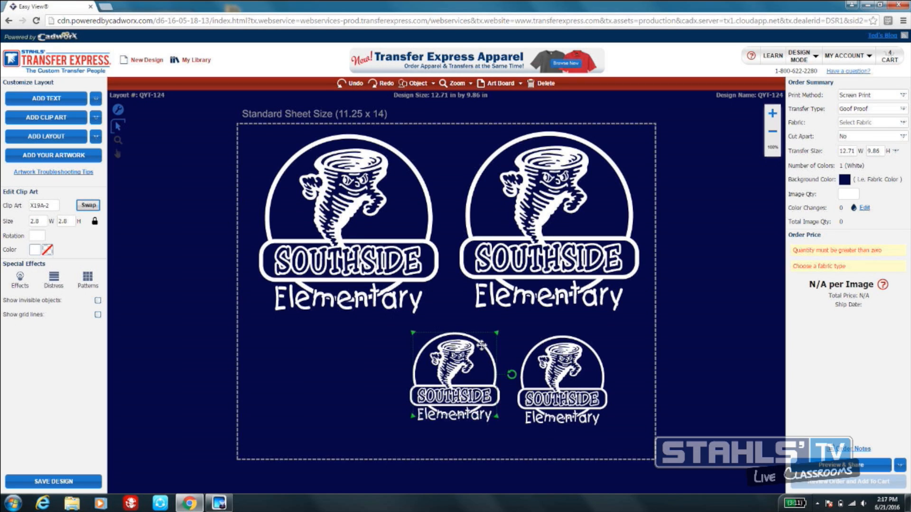
key("Delete")
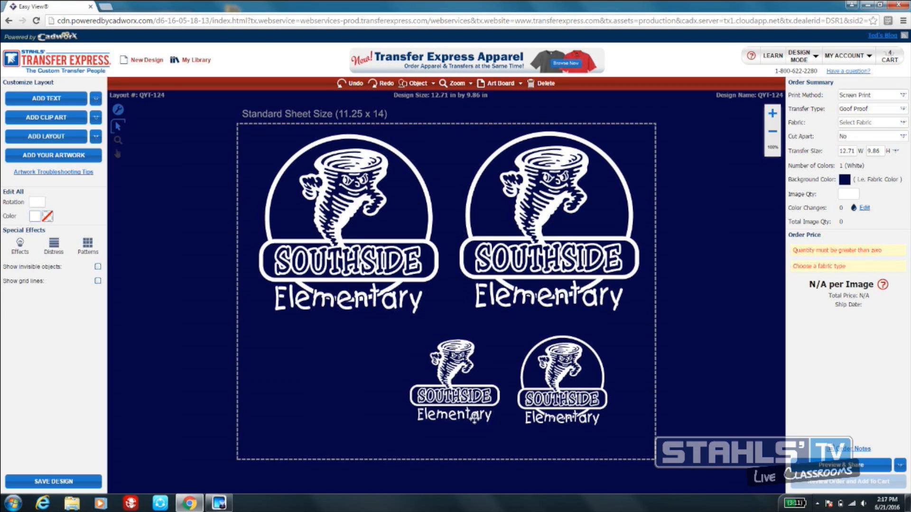
left_click(474, 416)
left_click(484, 402)
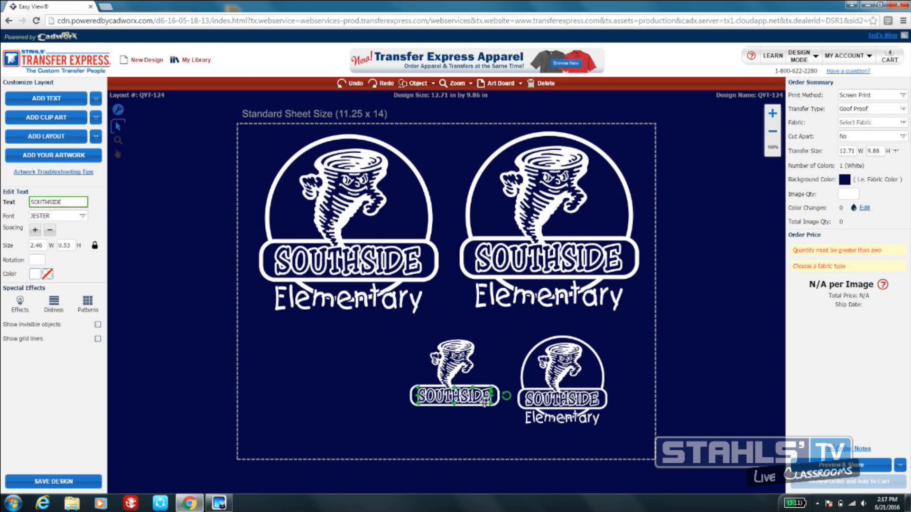
key("Delete")
left_click(499, 398)
key("Delete")
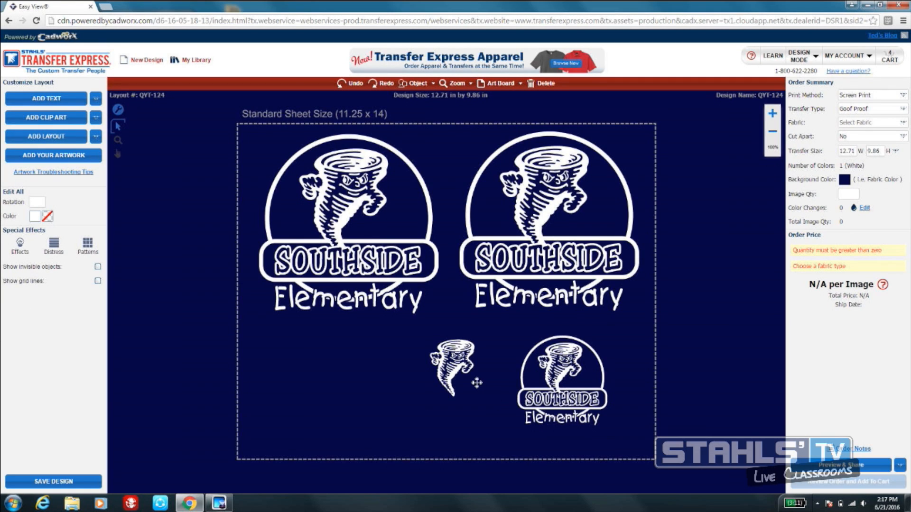
- Duplicate the small standalone tornado and place both tornadoes side by side below the upper-left logo
left_click(459, 366)
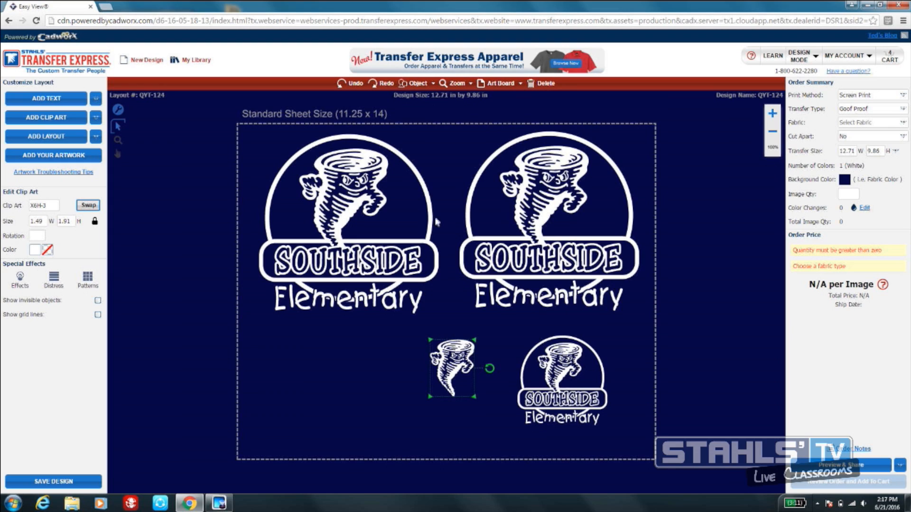
left_click(427, 87)
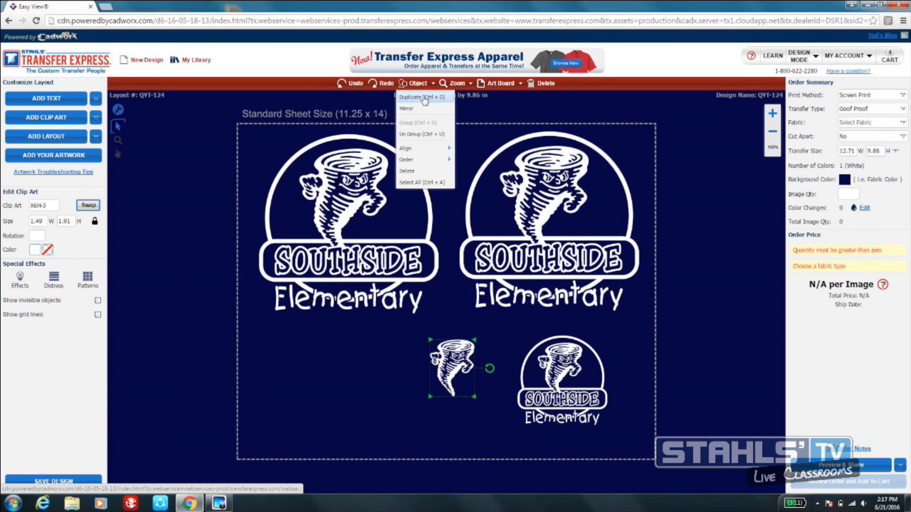
left_click(426, 99)
left_click_drag(459, 362, 298, 358)
left_click_drag(452, 367, 362, 360)
- Duplicate the pair of small tornadoes and place the copies in a second row below them
left_click_drag(213, 324, 410, 397)
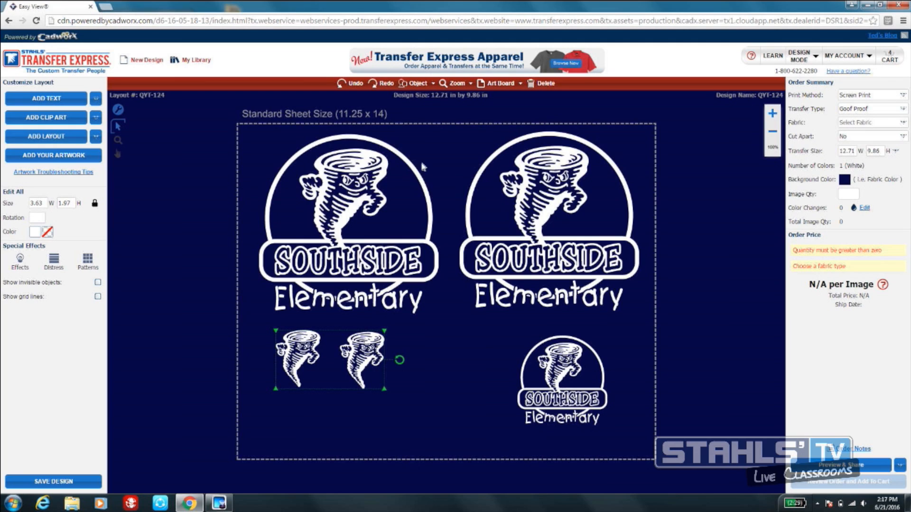
left_click(419, 84)
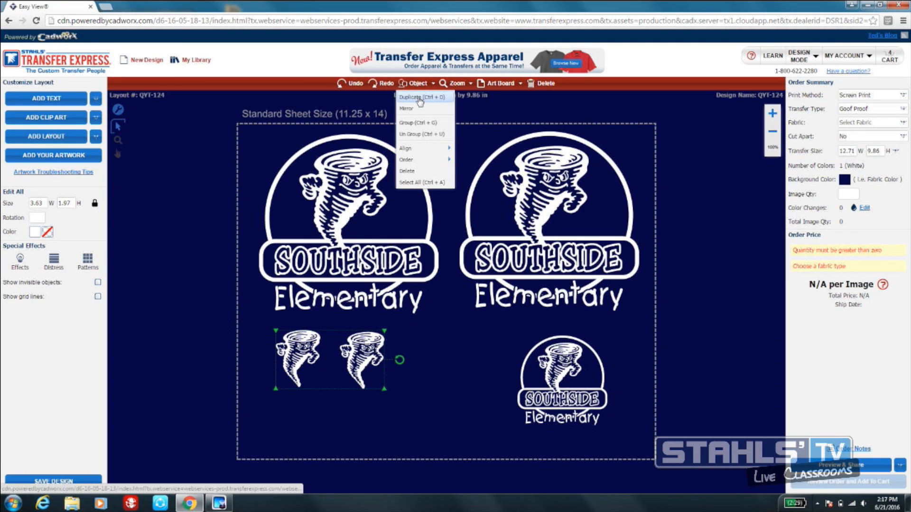
left_click(418, 97)
left_click_drag(375, 333, 397, 402)
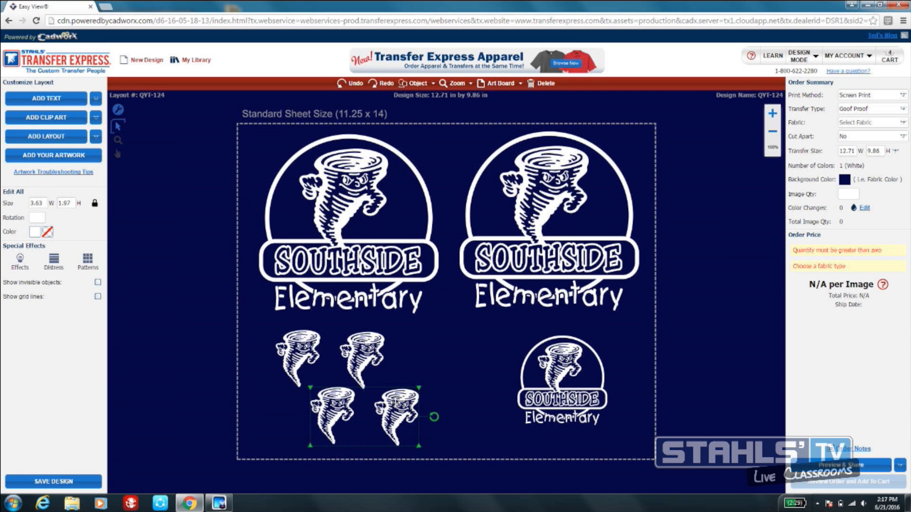
- Move the 3-inch logo slightly up and right below the upper-right logo, duplicate it, and place the copy beside it on its left
left_click(560, 382)
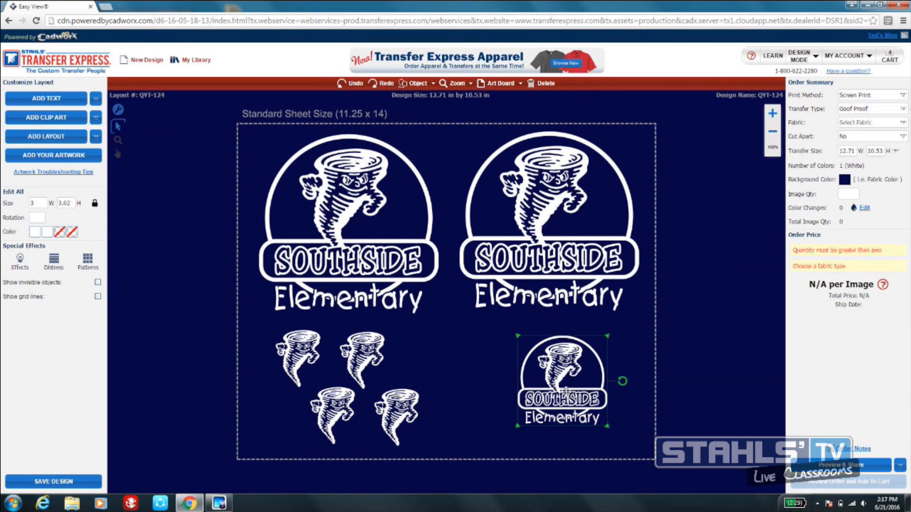
left_click_drag(547, 383, 567, 373)
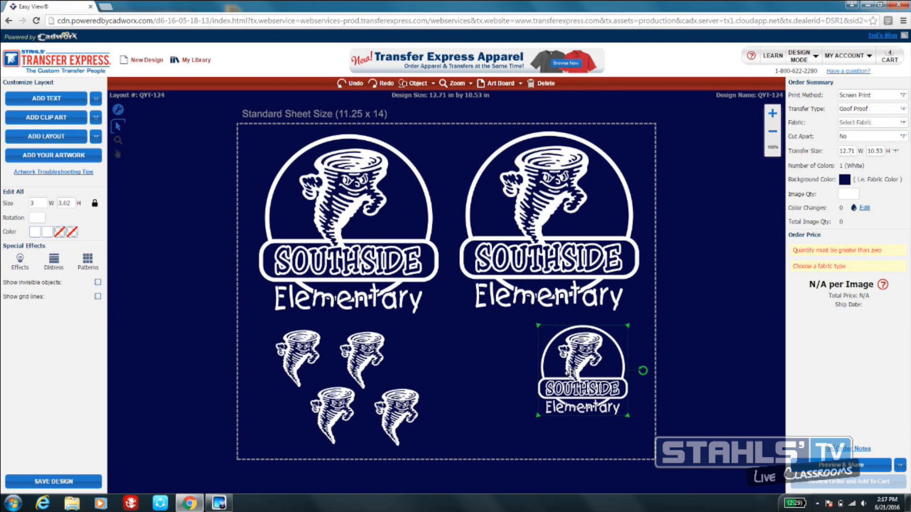
left_click(416, 88)
left_click(421, 97)
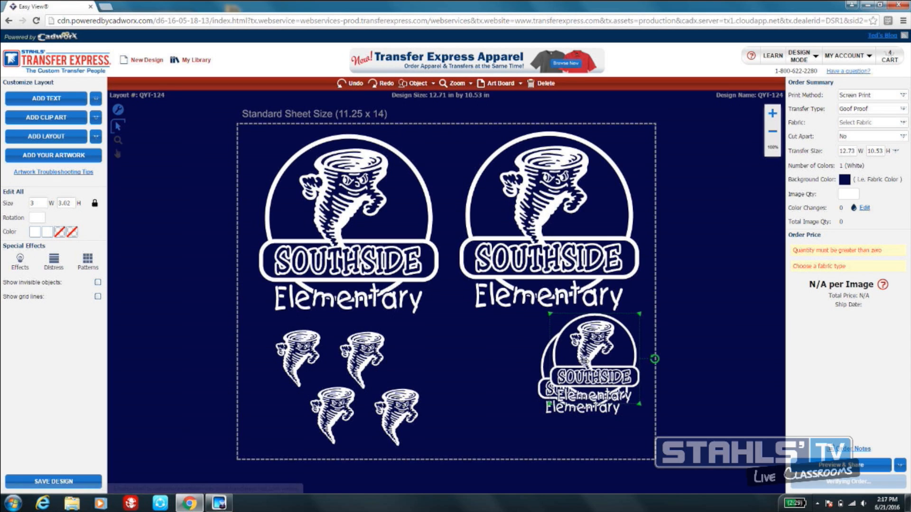
left_click_drag(588, 358, 473, 365)
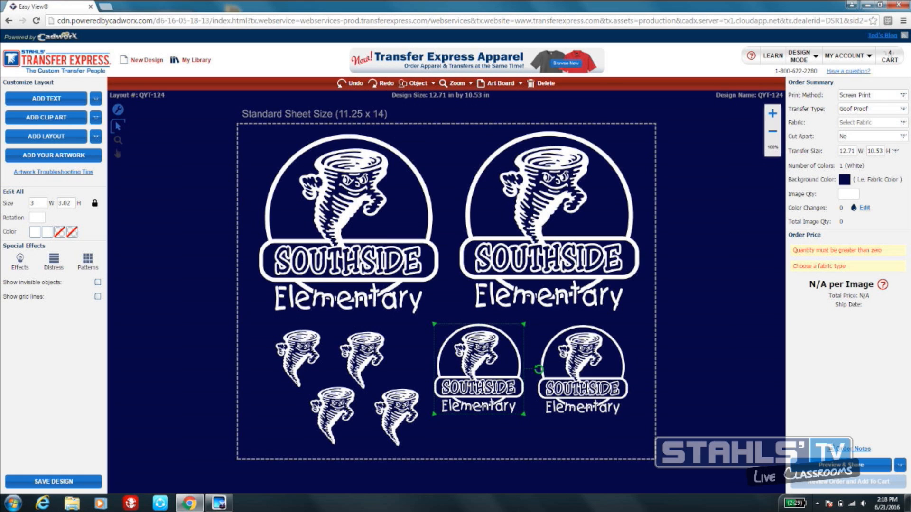
- Set the transfer type to Hot Split and the fabric to 50/50 Cotton/Poly Blend
left_click(903, 109)
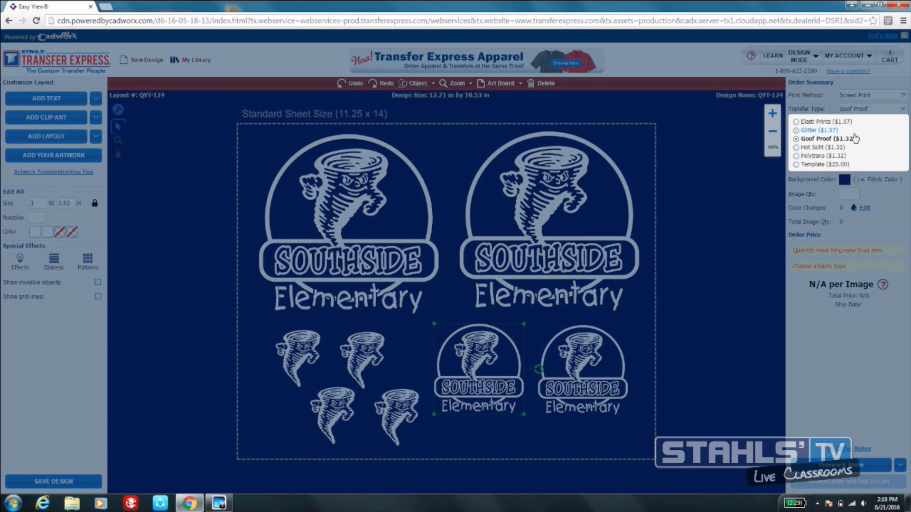
left_click(797, 150)
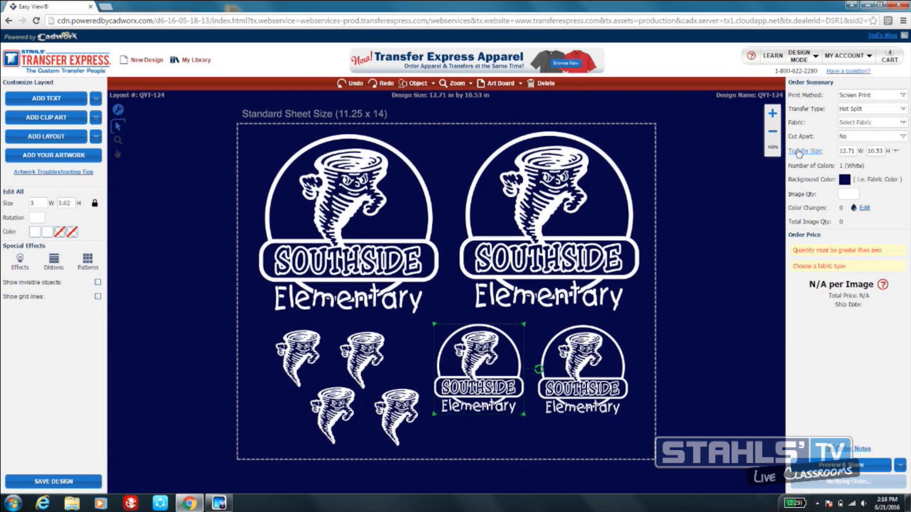
left_click(892, 123)
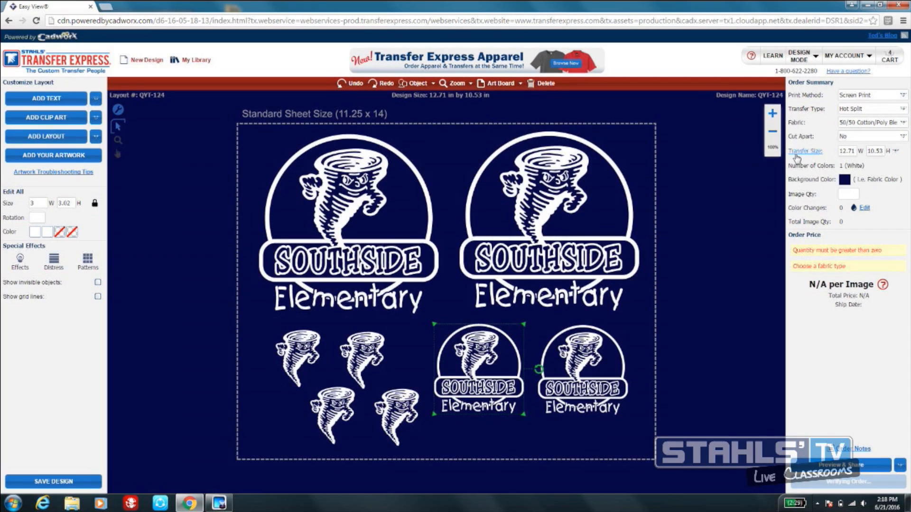
left_click(796, 154)
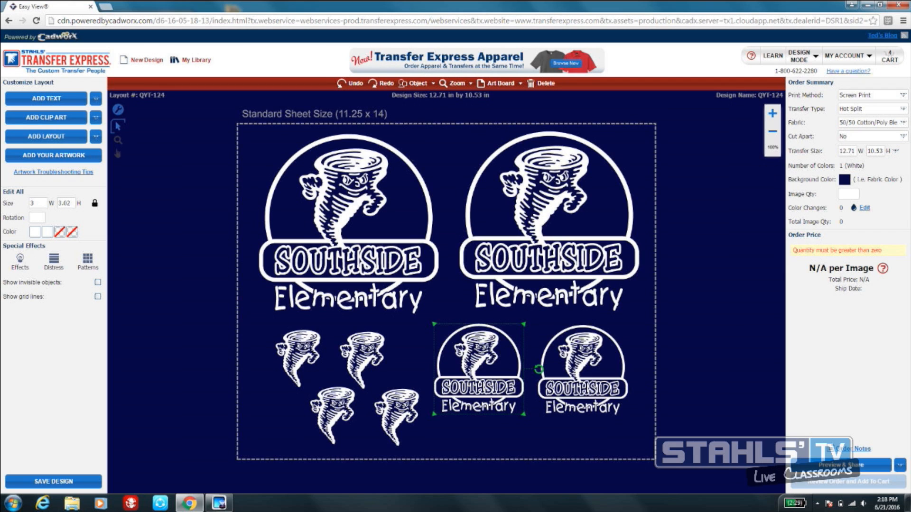
- Review the Cut Apart options without changing them and set the image quantity to 100
left_click(902, 136)
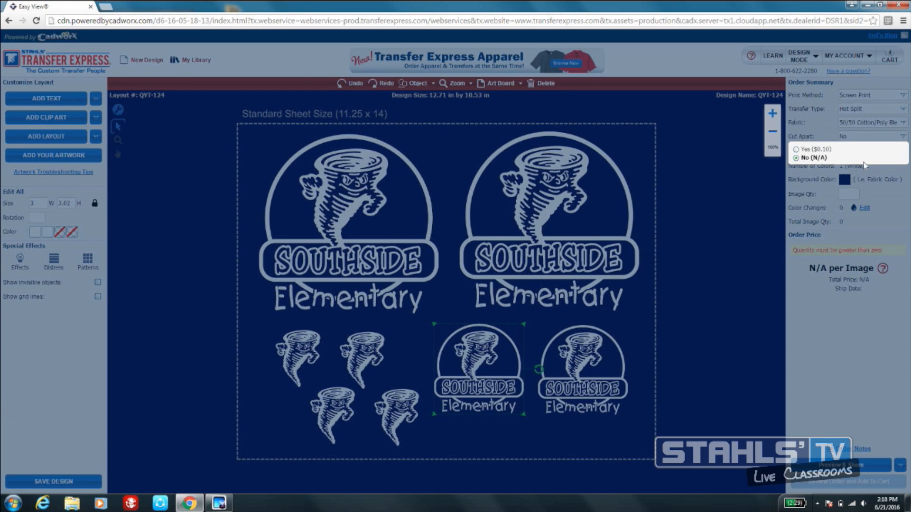
left_click(878, 236)
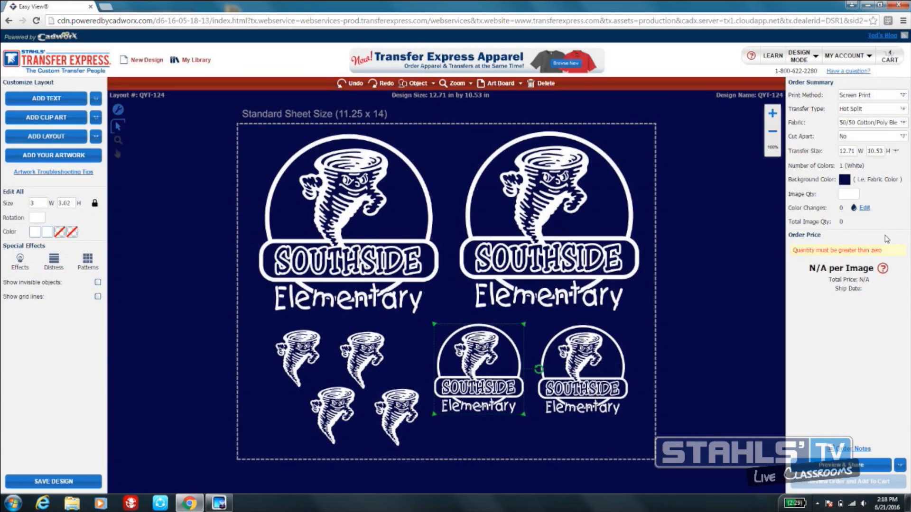
left_click(851, 199)
type("100")
left_click(864, 197)
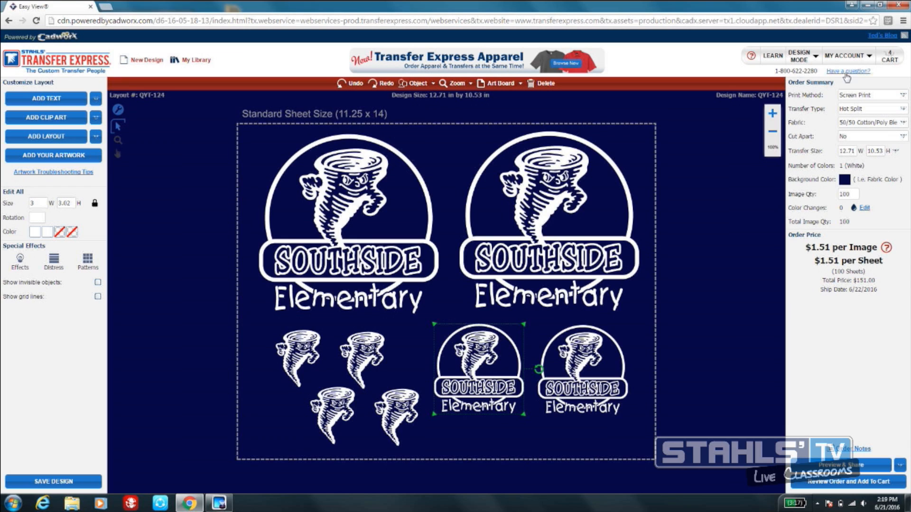
- View the ganged sheet in Customer Mode and return to Dealer Mode
left_click(812, 59)
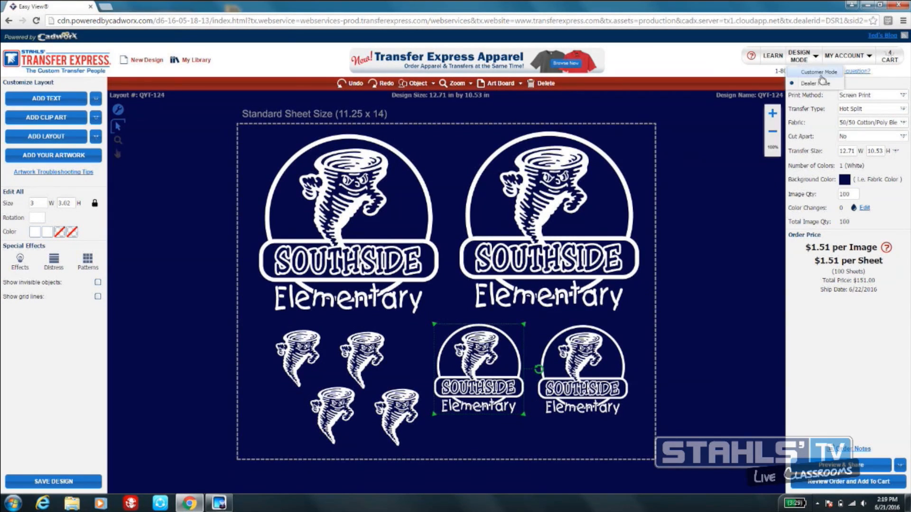
left_click(820, 73)
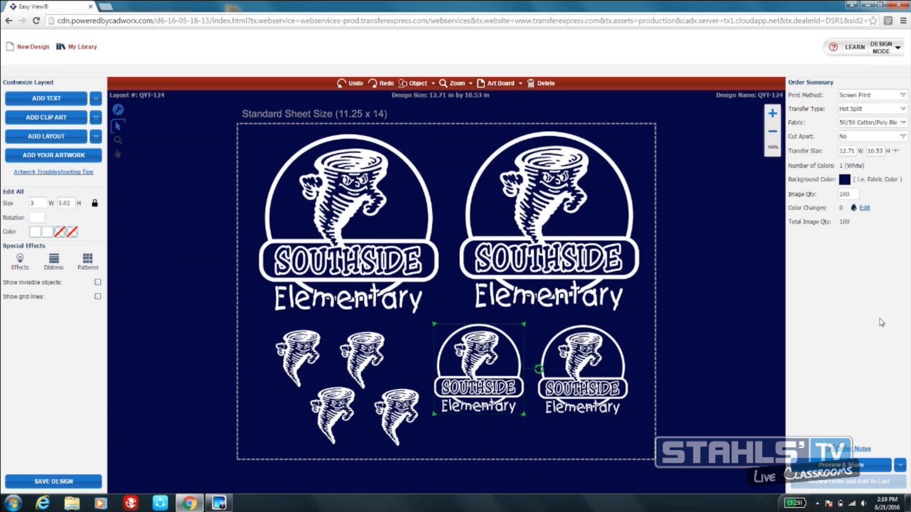
left_click(897, 50)
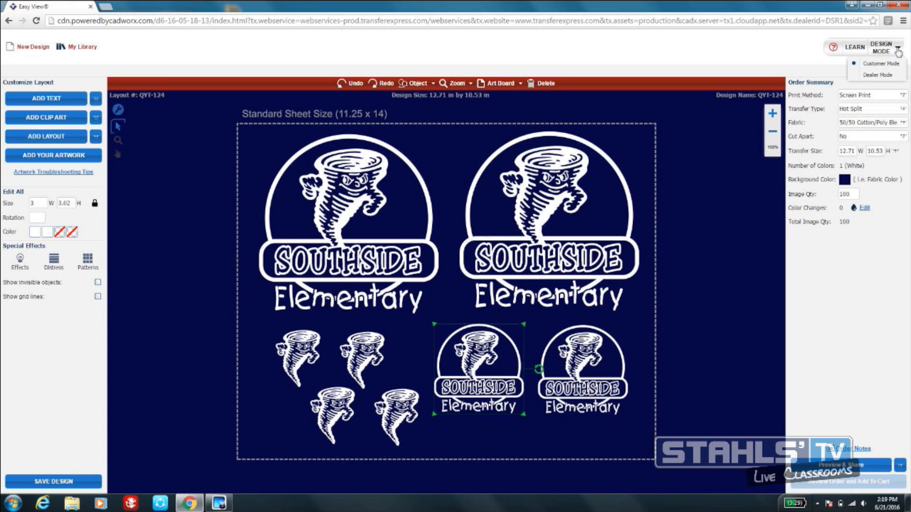
left_click(877, 75)
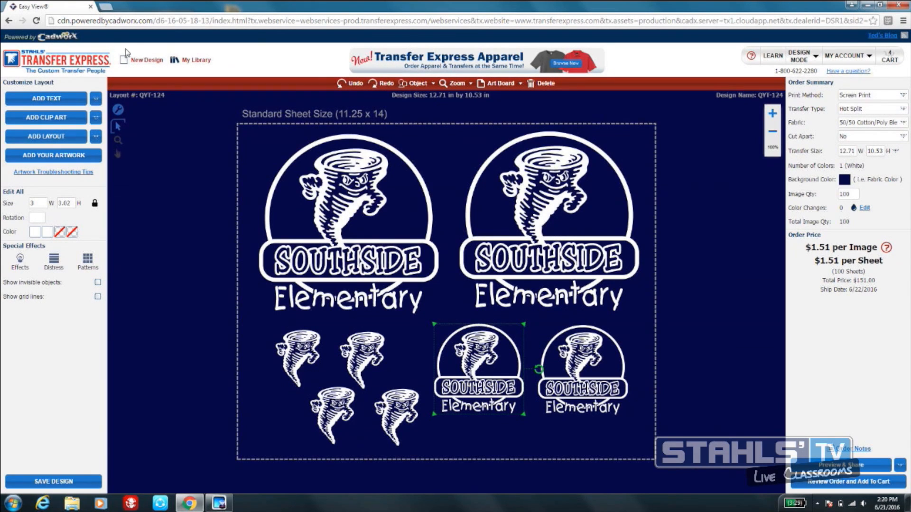
- Start a new design, replacing the current one, and dismiss the welcome window to leave a blank sheet
left_click(140, 61)
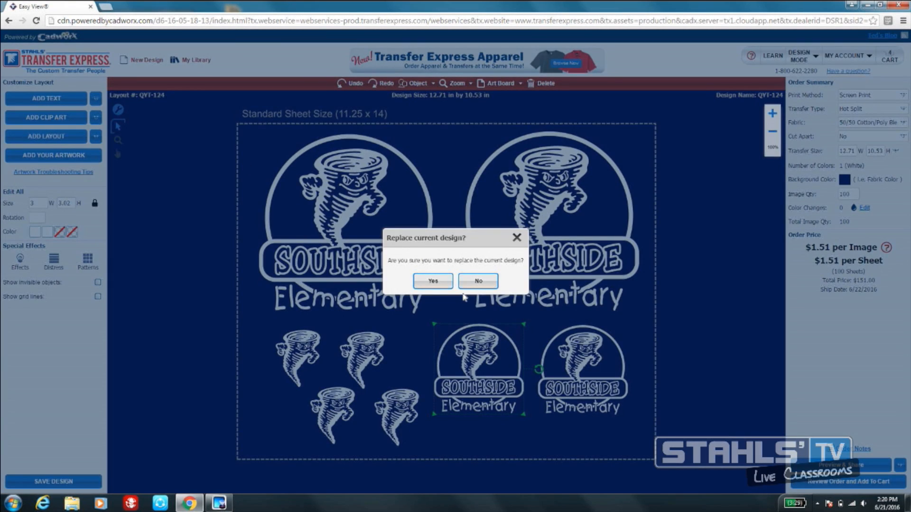
left_click(440, 283)
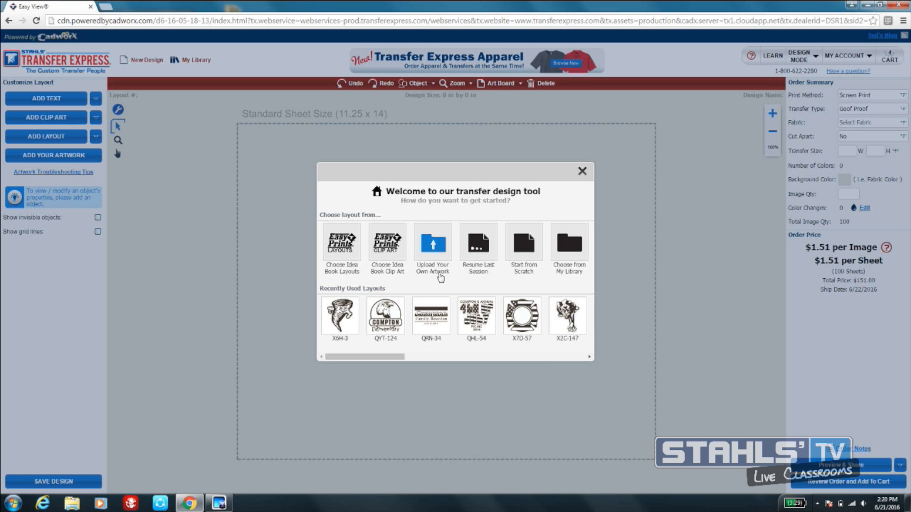
left_click(582, 171)
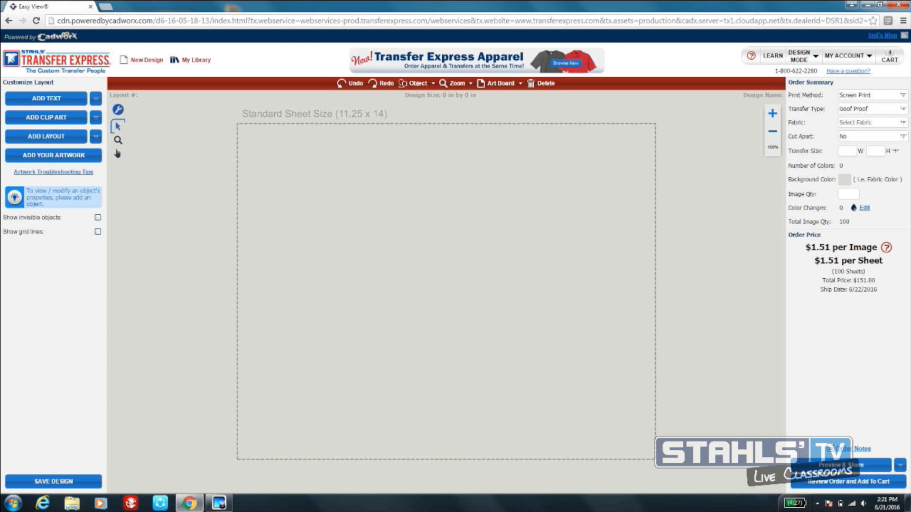
- Set the print method to Digital CAD-PRINTZ and try the Opaque and Sub Block substrates
left_click(874, 94)
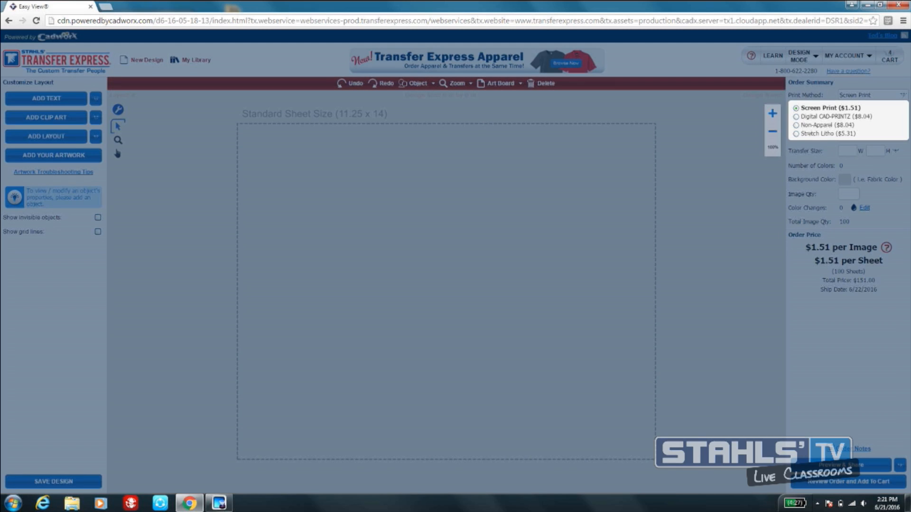
left_click(851, 118)
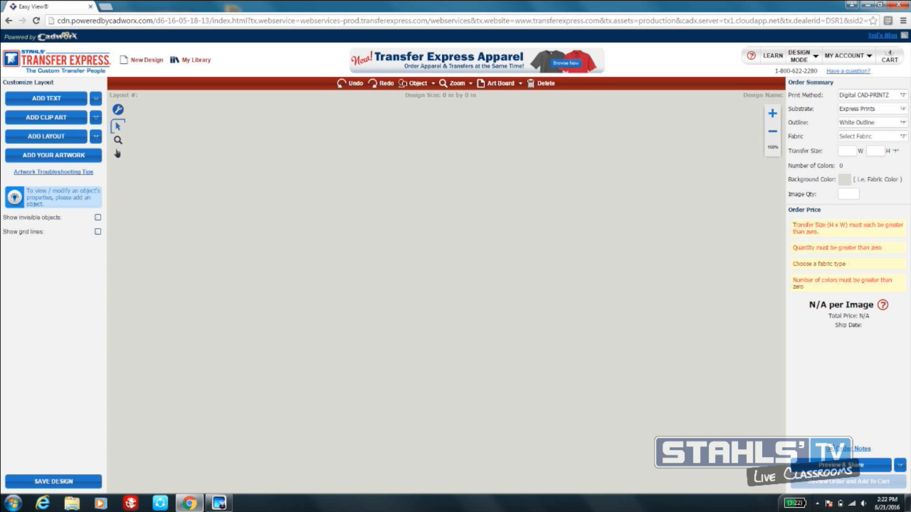
left_click(902, 109)
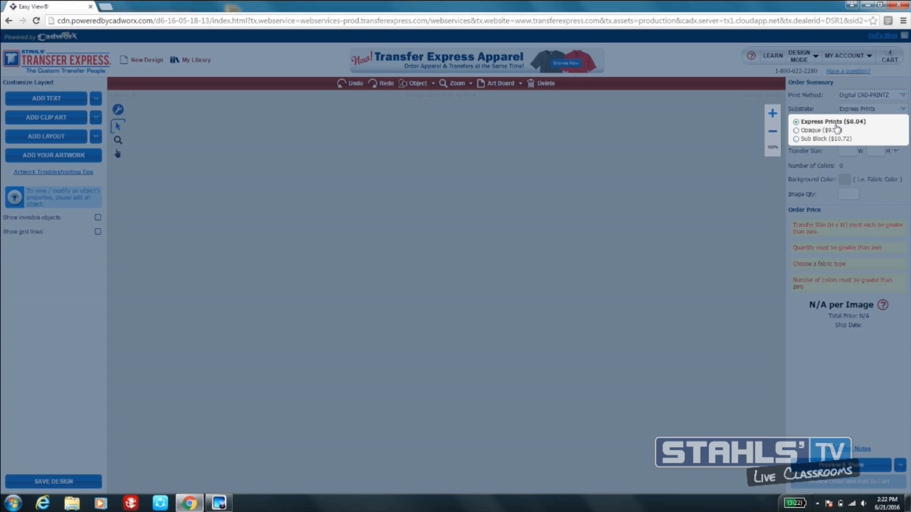
left_click(811, 132)
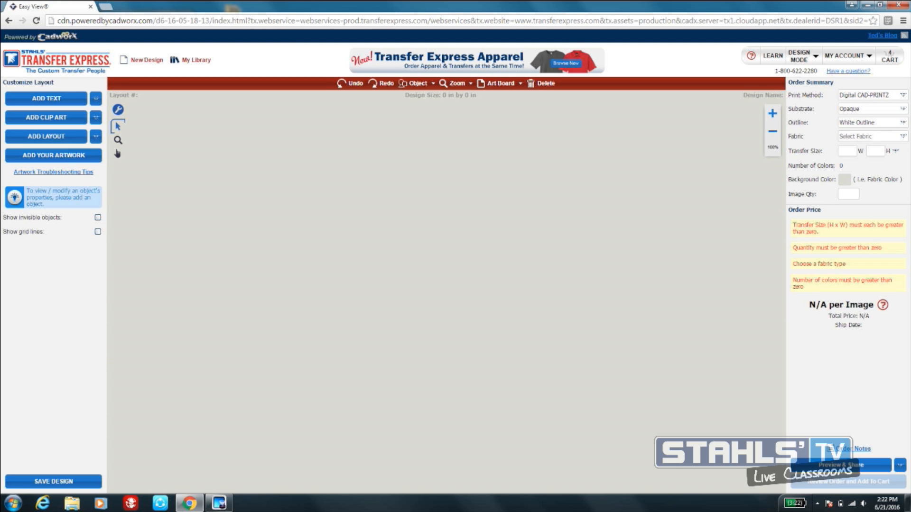
left_click(871, 109)
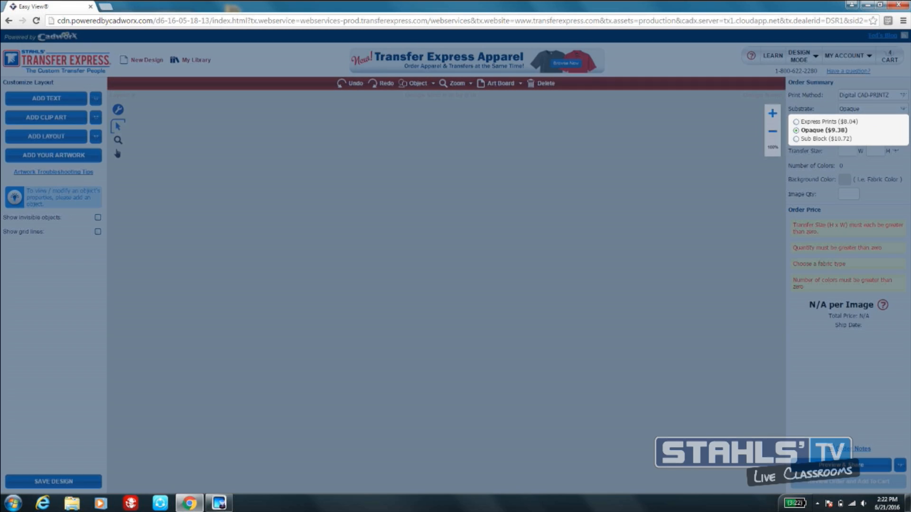
left_click(833, 139)
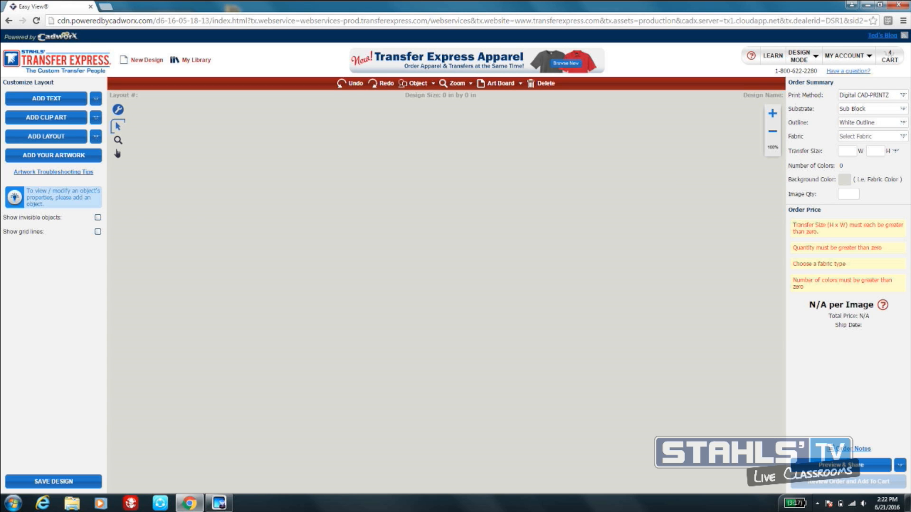
left_click(902, 109)
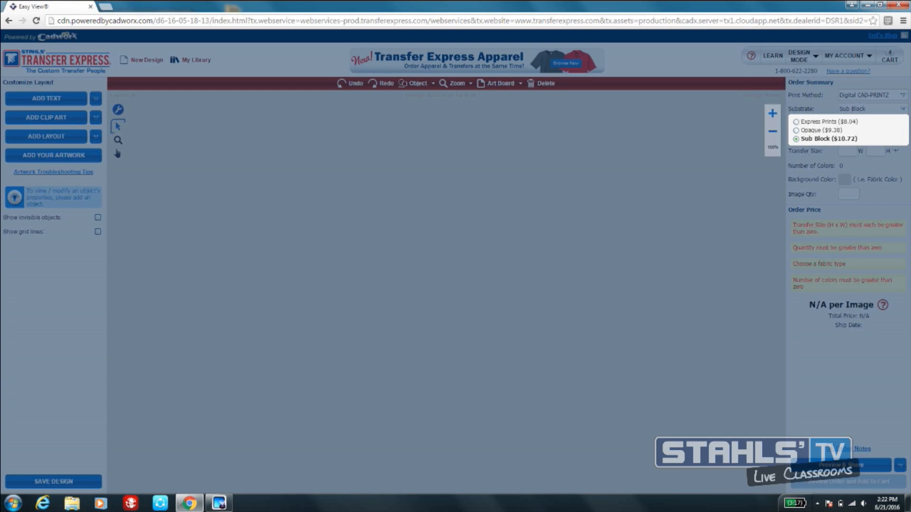
left_click(828, 139)
- Set the print method to Non-Apparel and look through its material options without changing the material
left_click(903, 95)
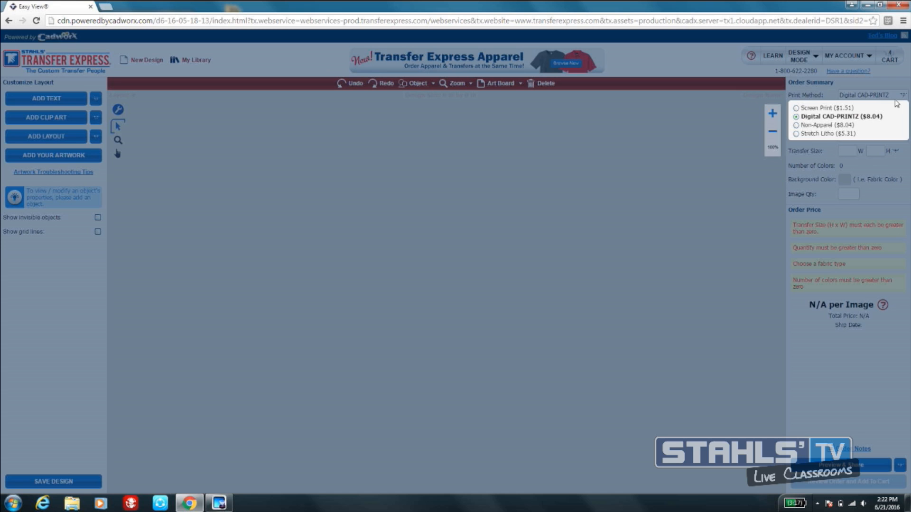
left_click(826, 126)
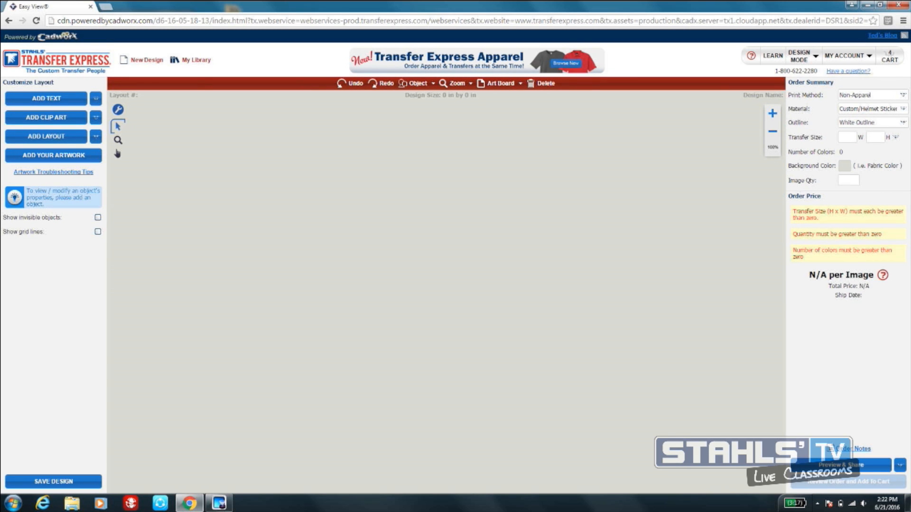
left_click(903, 109)
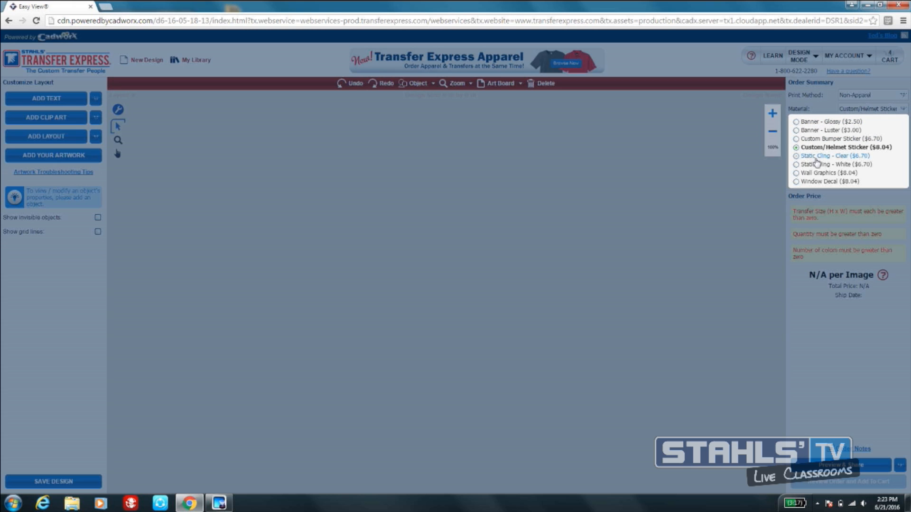
left_click(776, 186)
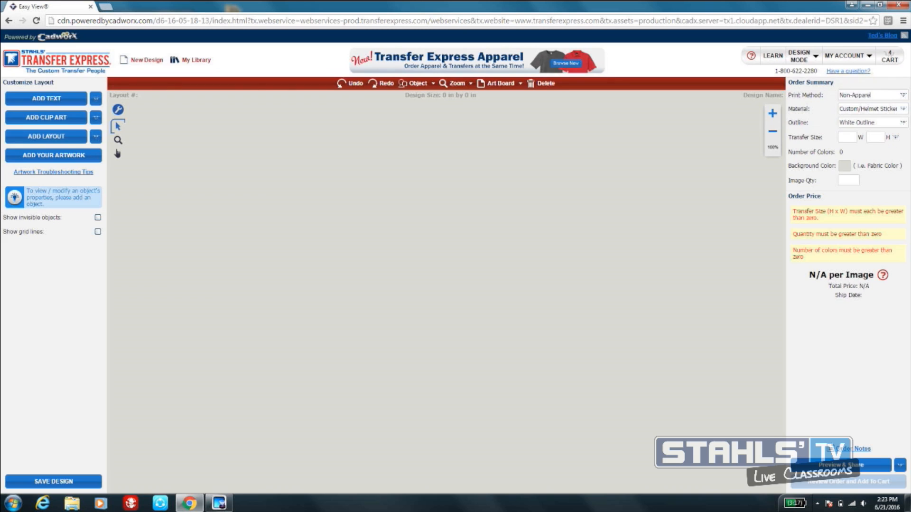
- Set the print method to Stretch Litho
left_click(870, 95)
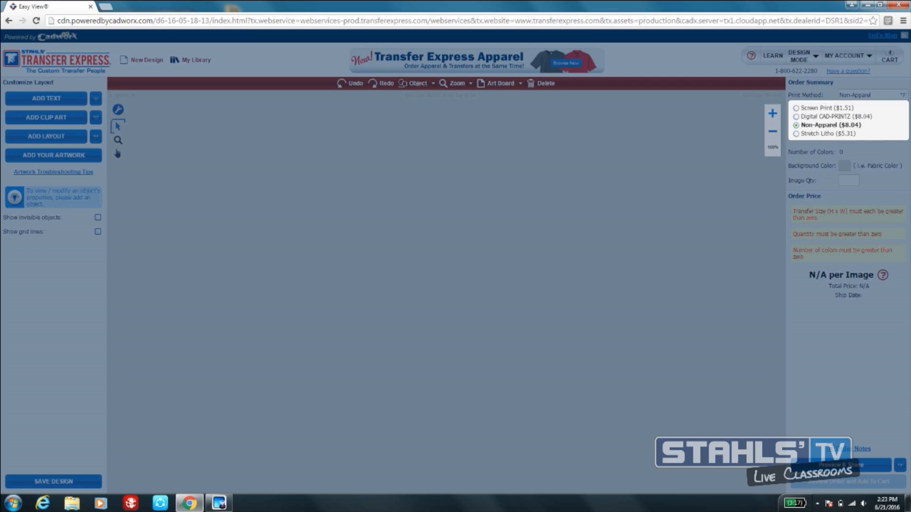
left_click(828, 134)
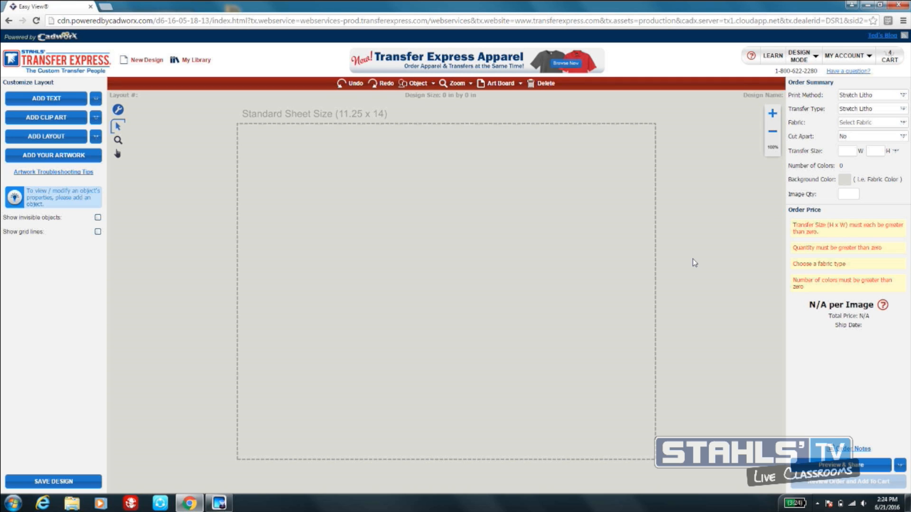
- Switch the design mode to Customer Mode and back to Dealer Mode twice to compare the two views
left_click(815, 59)
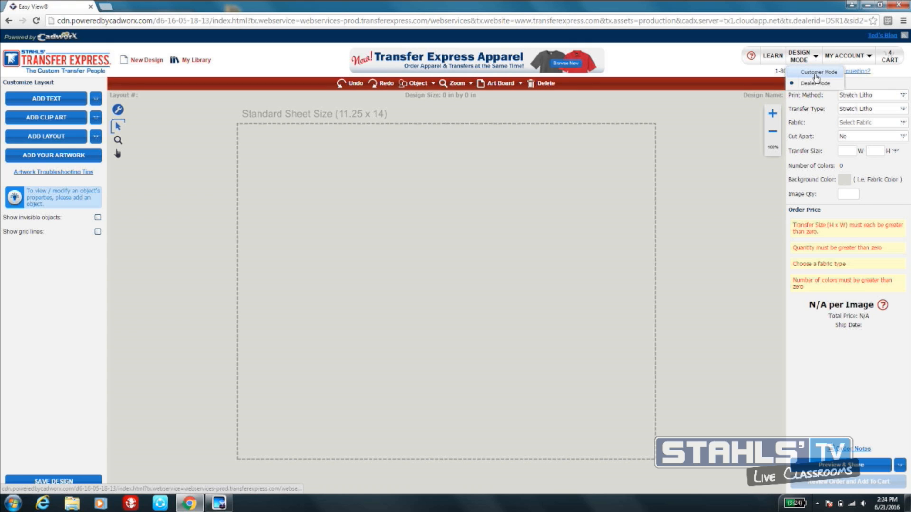
left_click(816, 73)
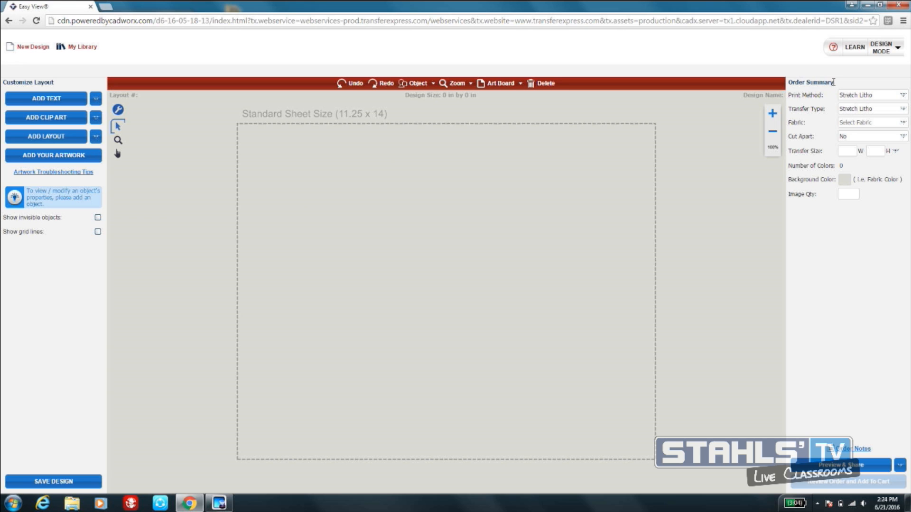
left_click(882, 47)
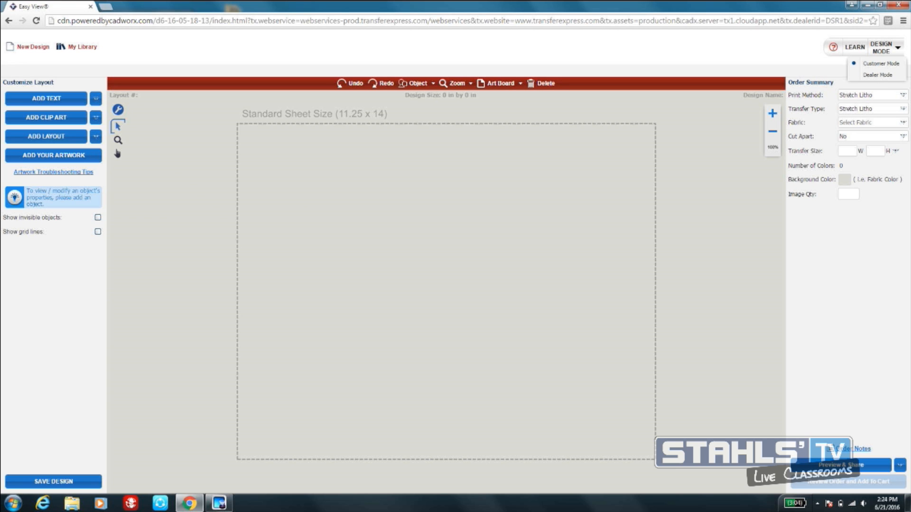
left_click(877, 74)
left_click(813, 57)
left_click(815, 72)
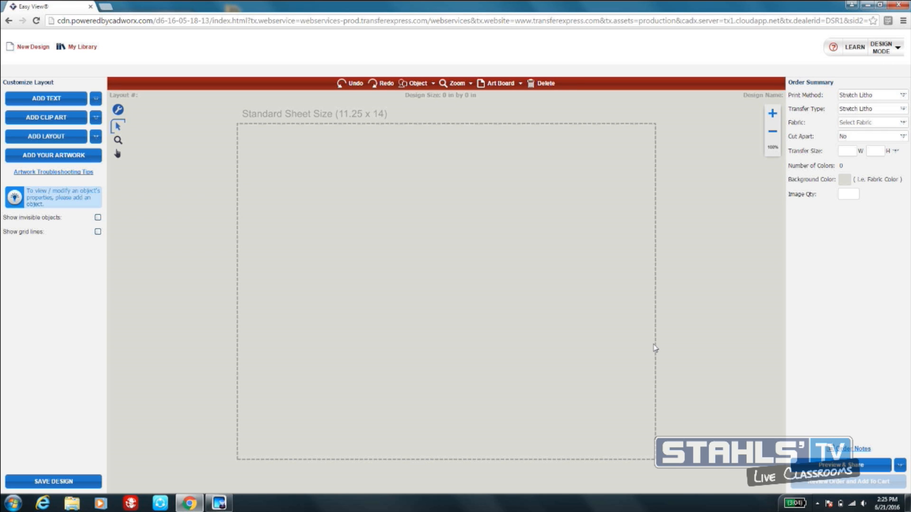
left_click(895, 50)
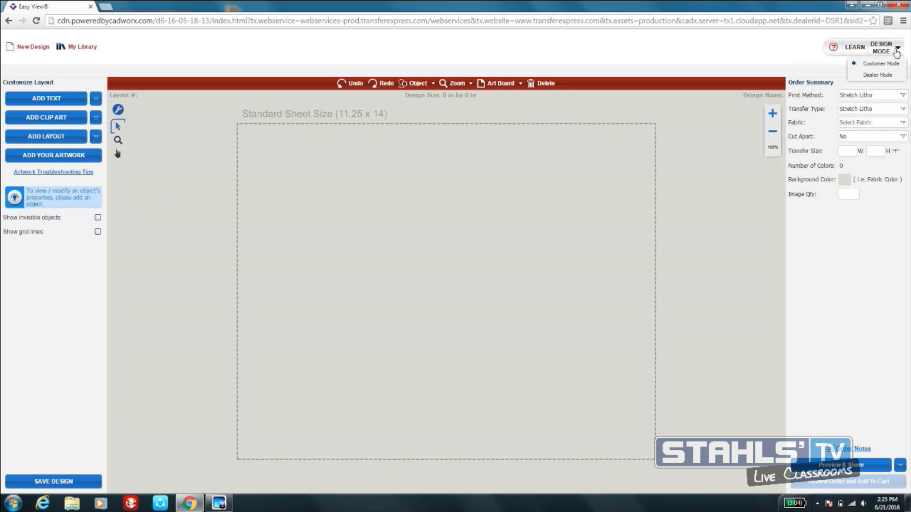
left_click(881, 78)
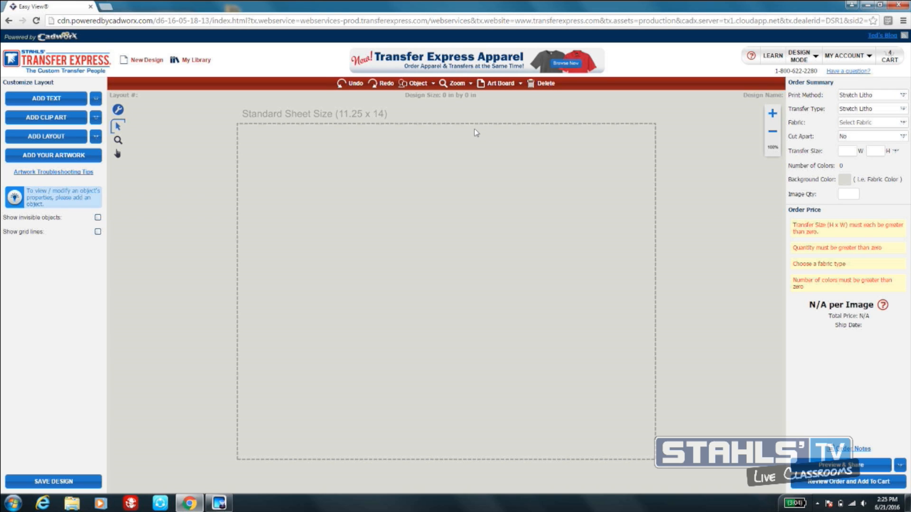
- Open the Transfer Express Apparel catalog, browse its categories, and view the Gildan Youth Heavy Cotton Long Sleeve T-Shirt 5400B
left_click(450, 64)
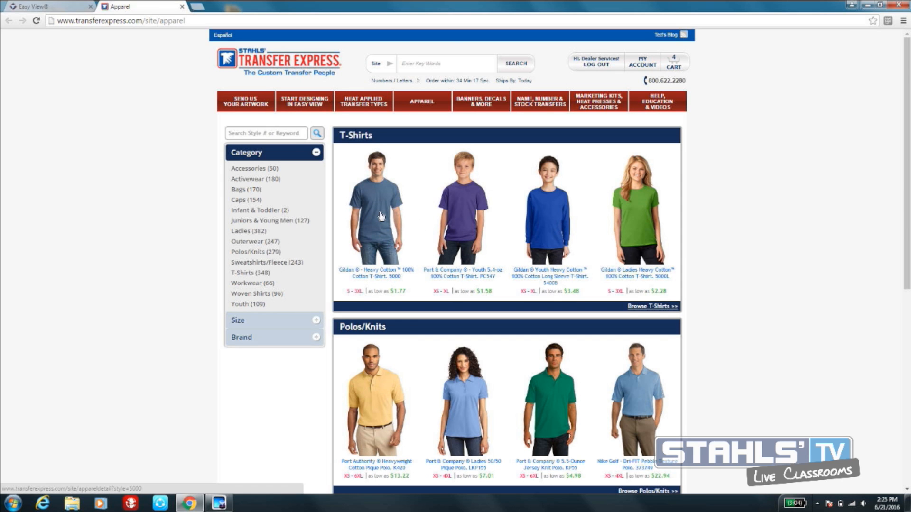
scroll(511, 271, "down", 6)
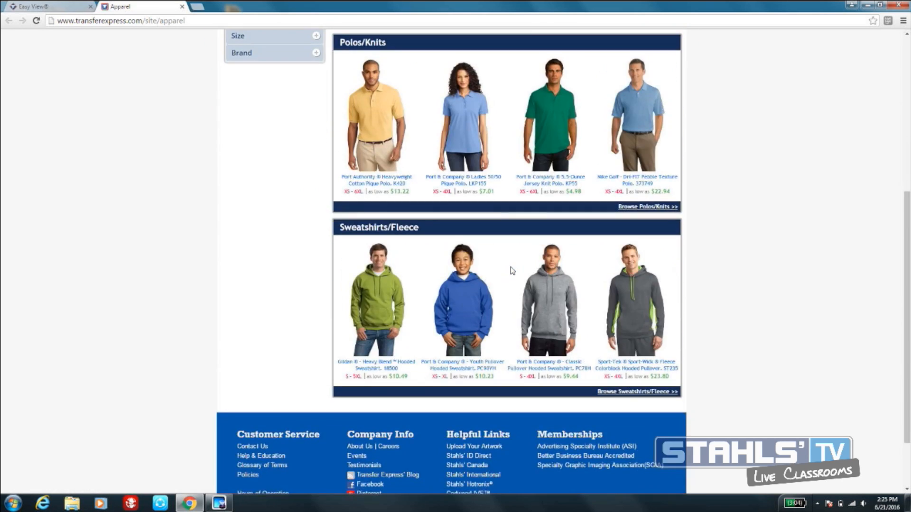
scroll(512, 271, "up", 1)
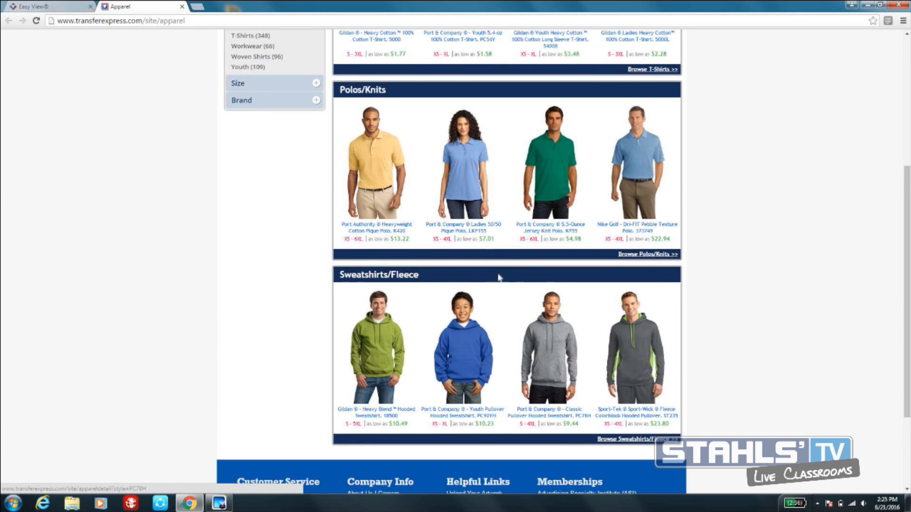
scroll(577, 169, "up", 5)
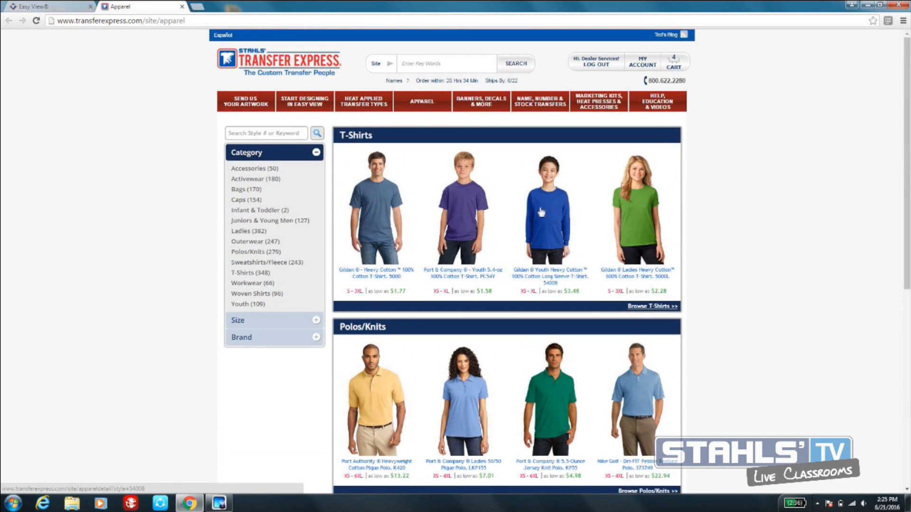
left_click(561, 208)
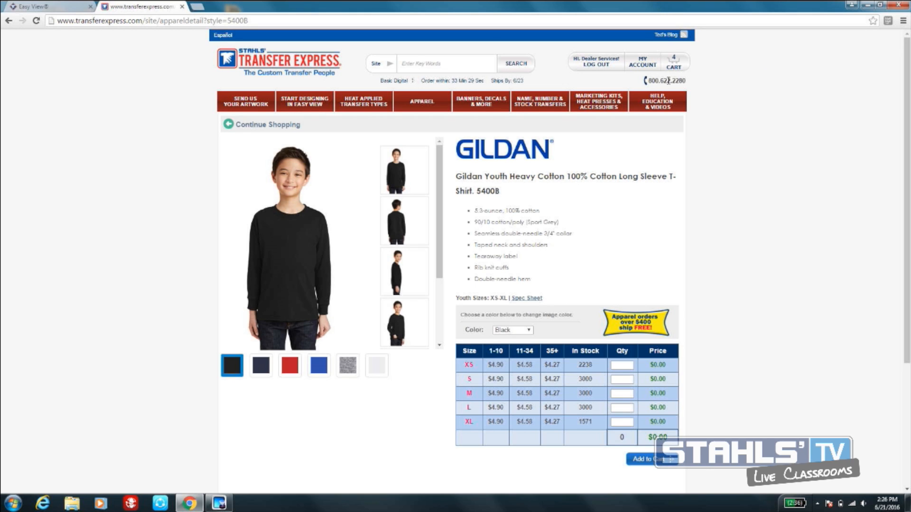
- Open the Easy View Training page from the site's help and education resources and look through its training topics
mouse_move(674, 102)
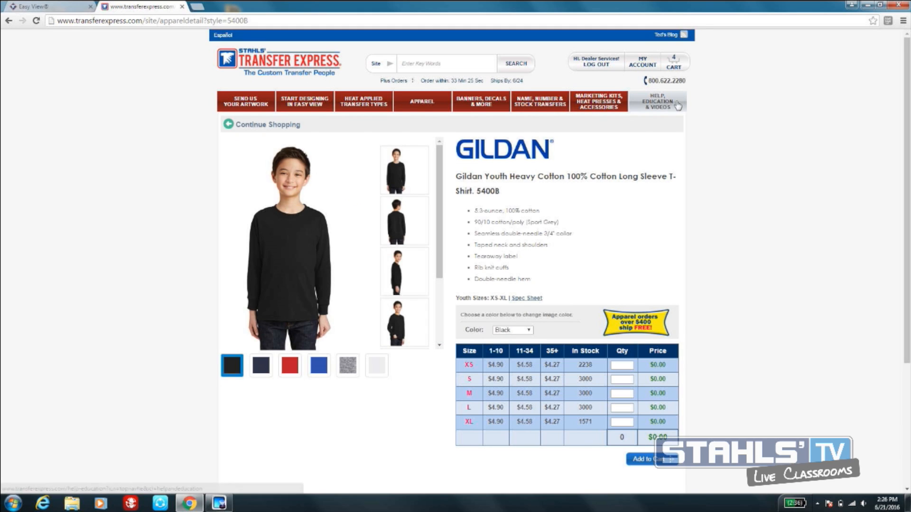
left_click(669, 106)
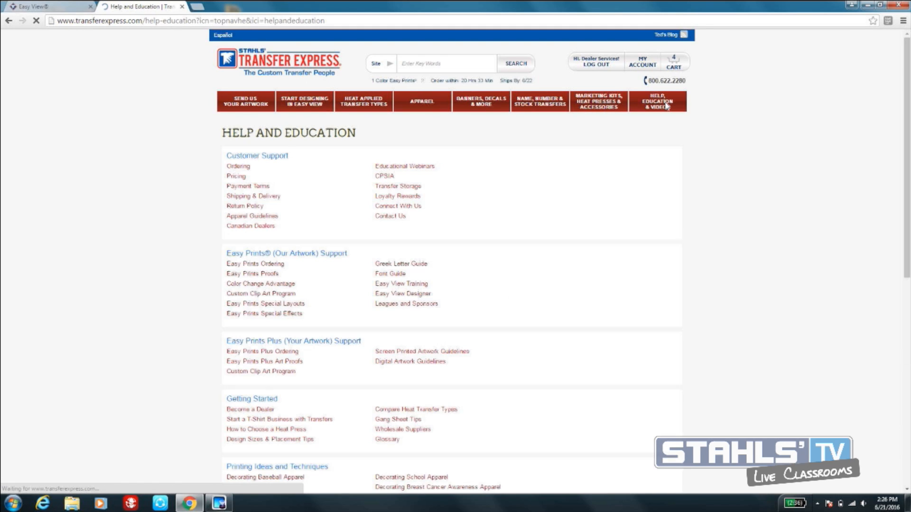
mouse_move(661, 108)
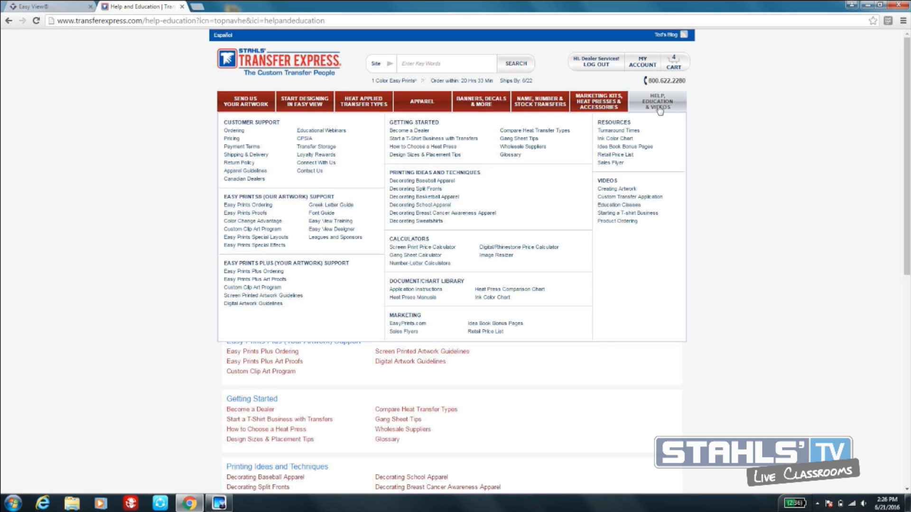
left_click(343, 223)
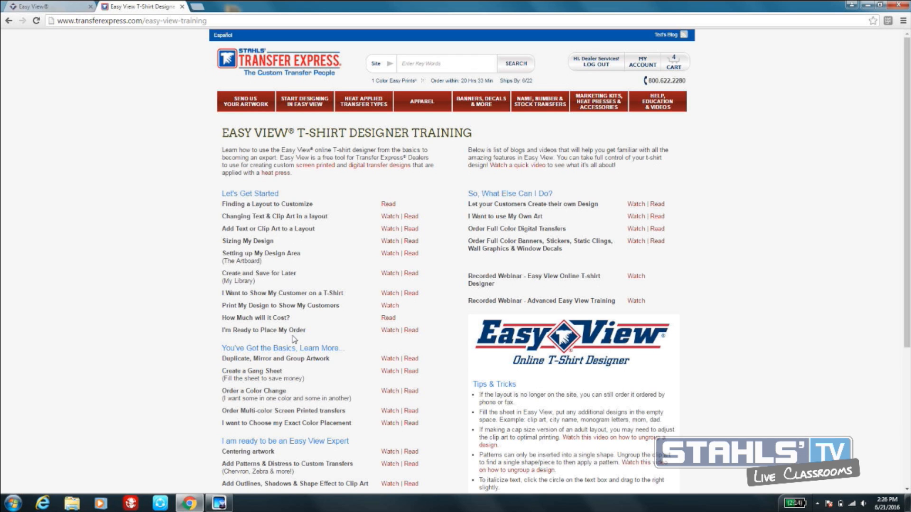
scroll(304, 359, "down", 1)
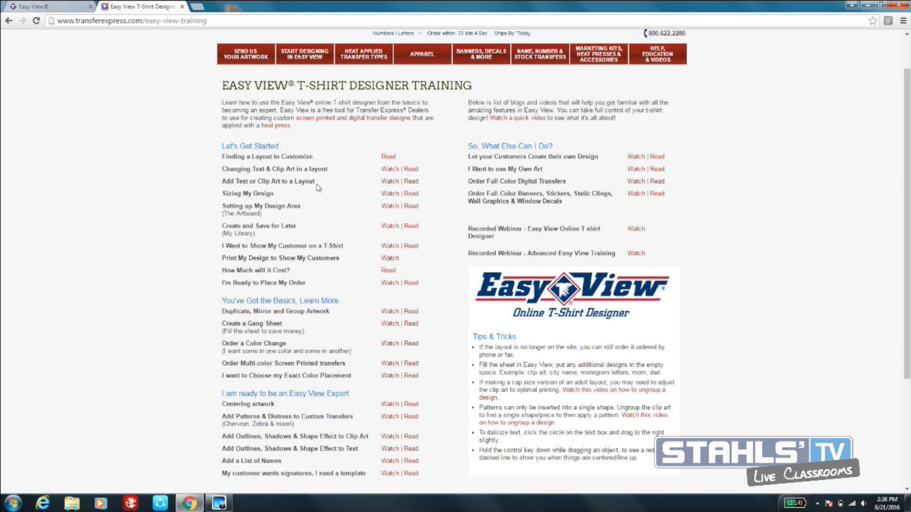
scroll(330, 201, "down", 1)
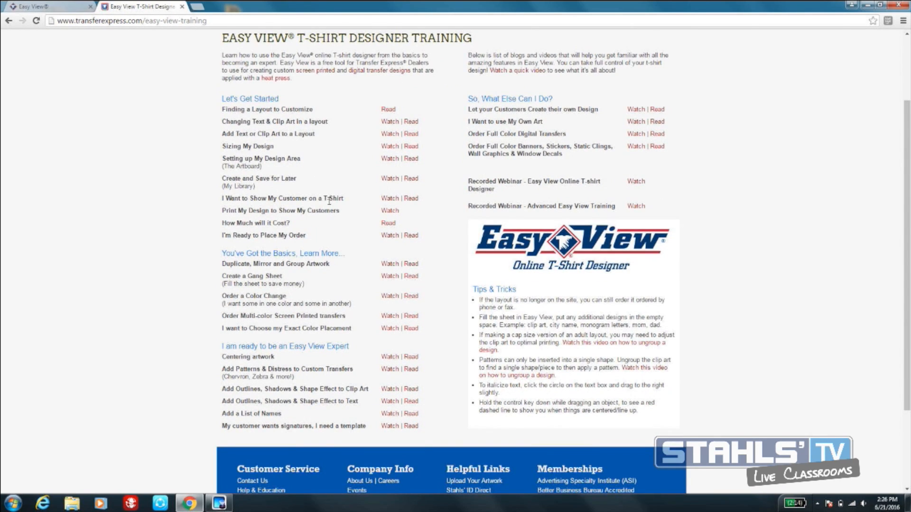